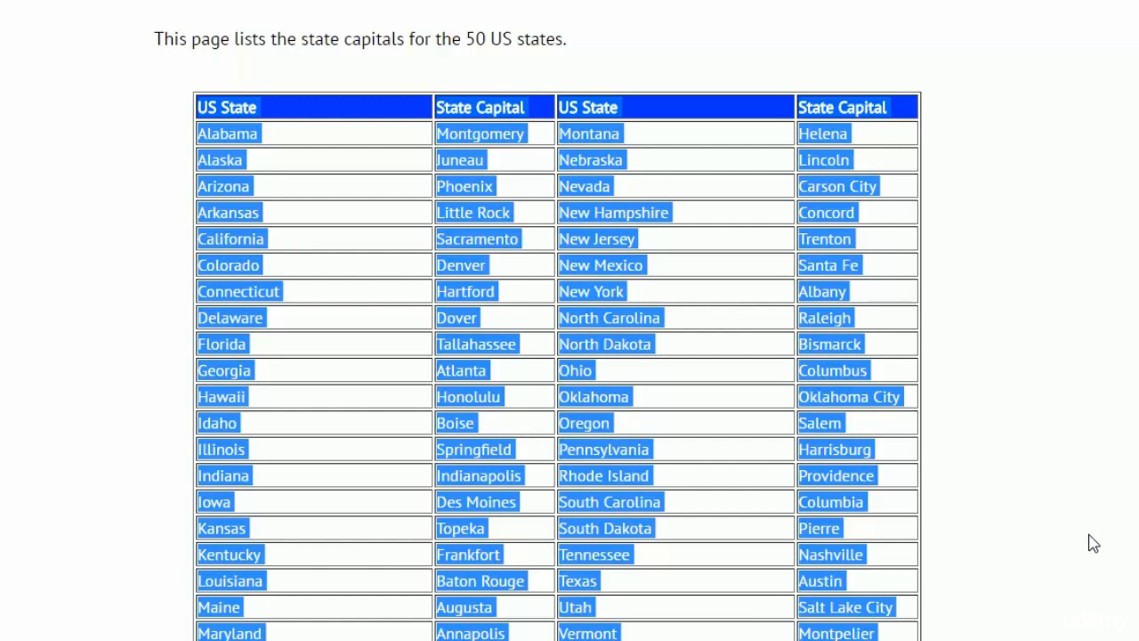
Copy the US state capitals table into the Excel worksheet at cell A1 and remove the hyperlink from the New Mexico cell.
right_click(594, 322)
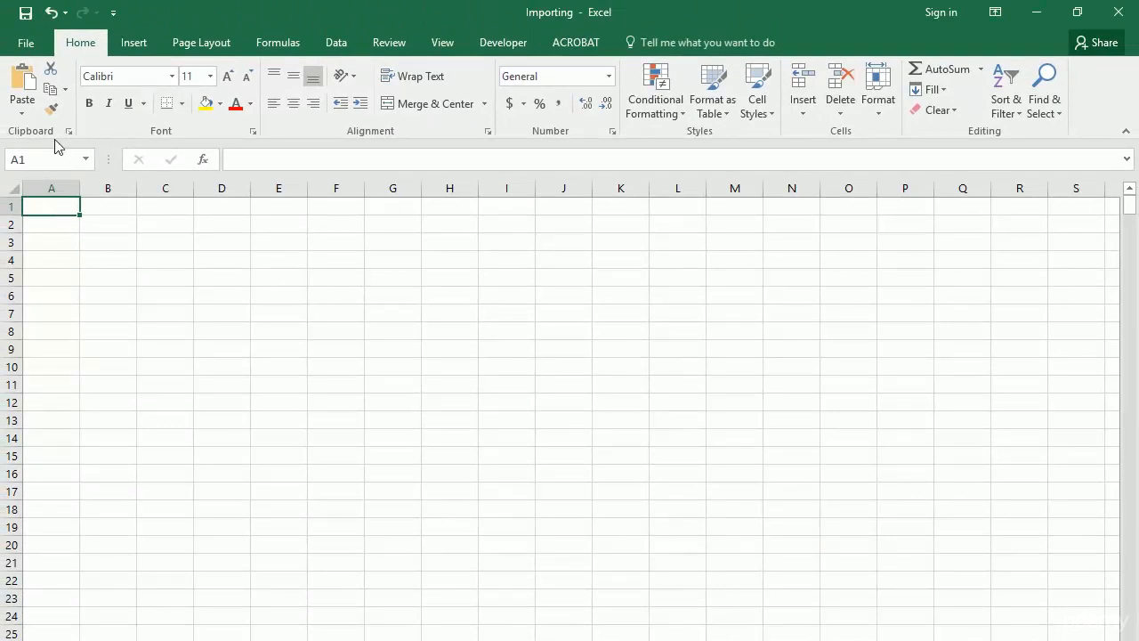
click(24, 84)
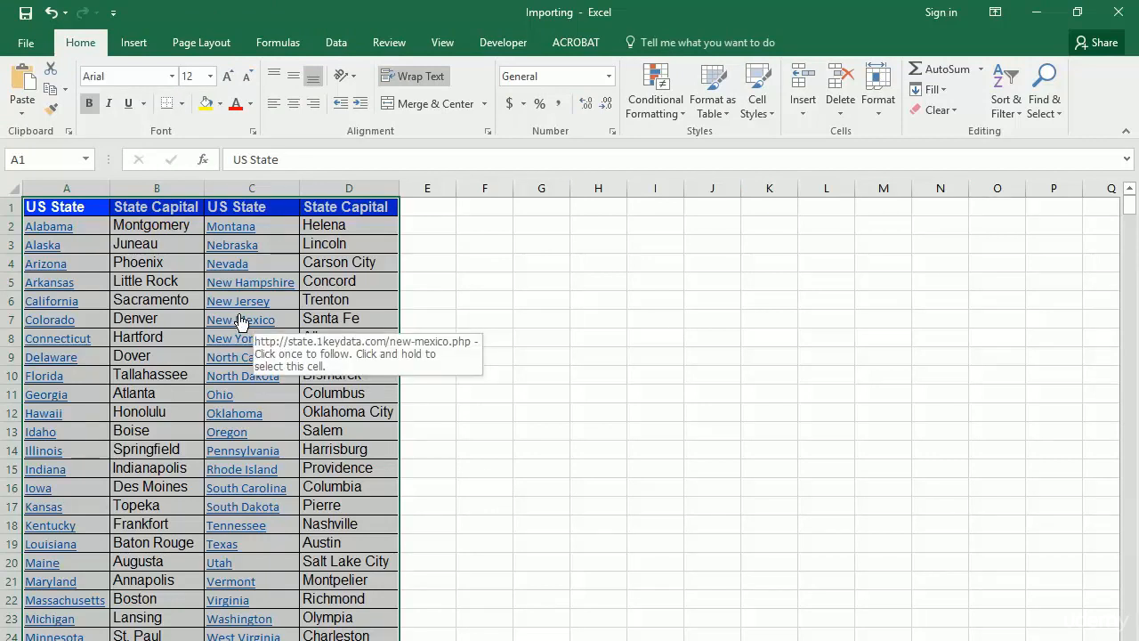
click(451, 318)
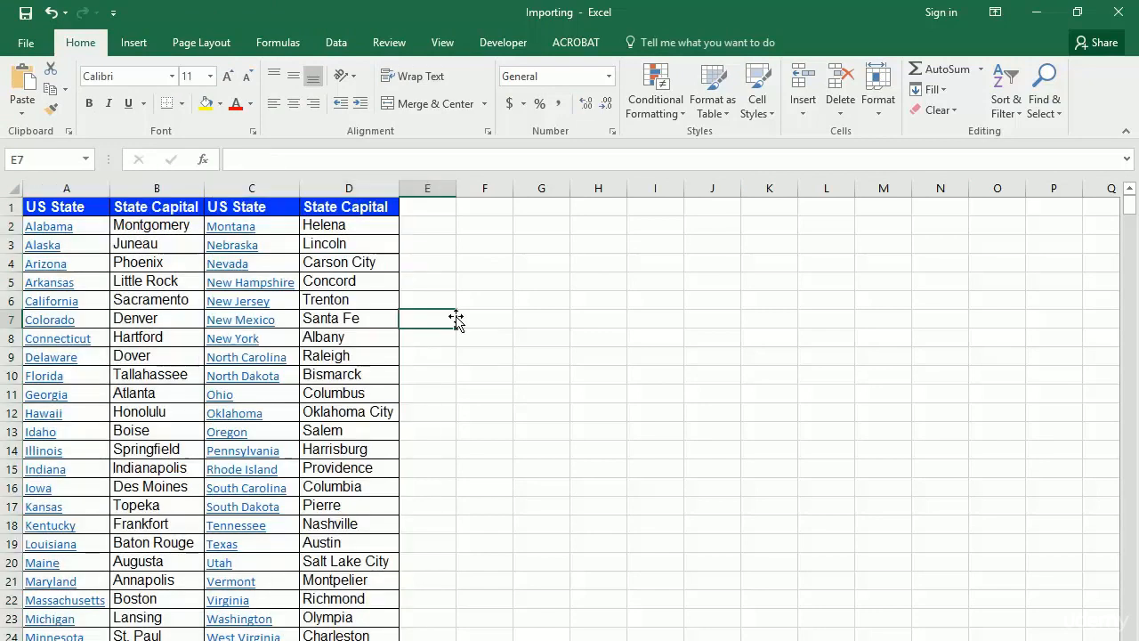
right_click(239, 317)
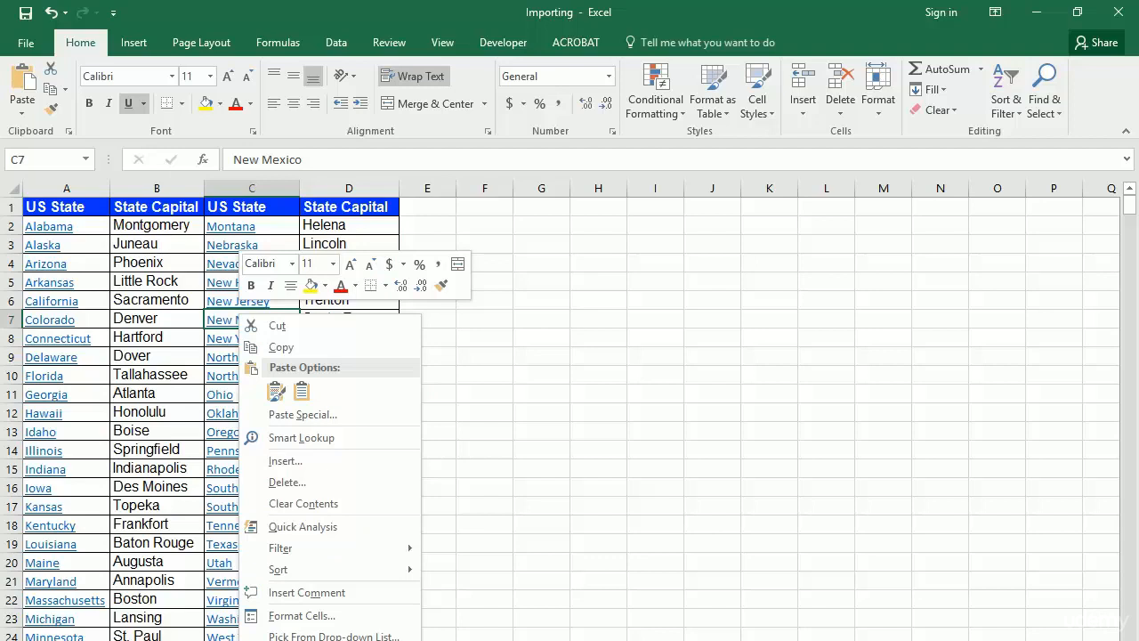
click(307, 640)
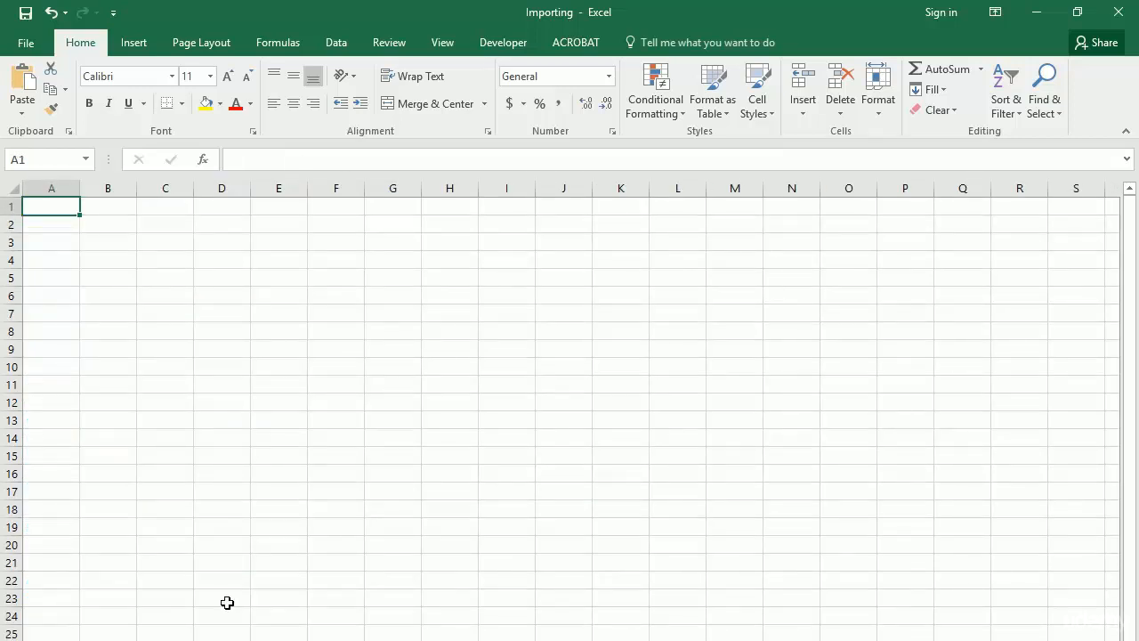
Start a new web query on the blank sheet and load the copied babble.com pregnancy page address in it.
click(336, 43)
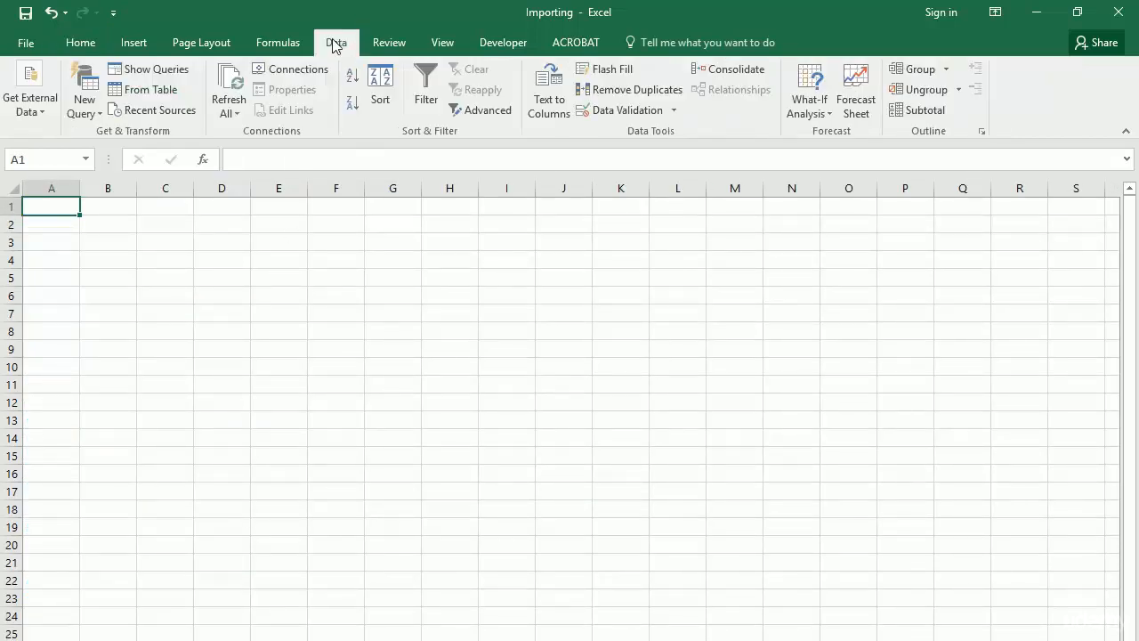
click(39, 111)
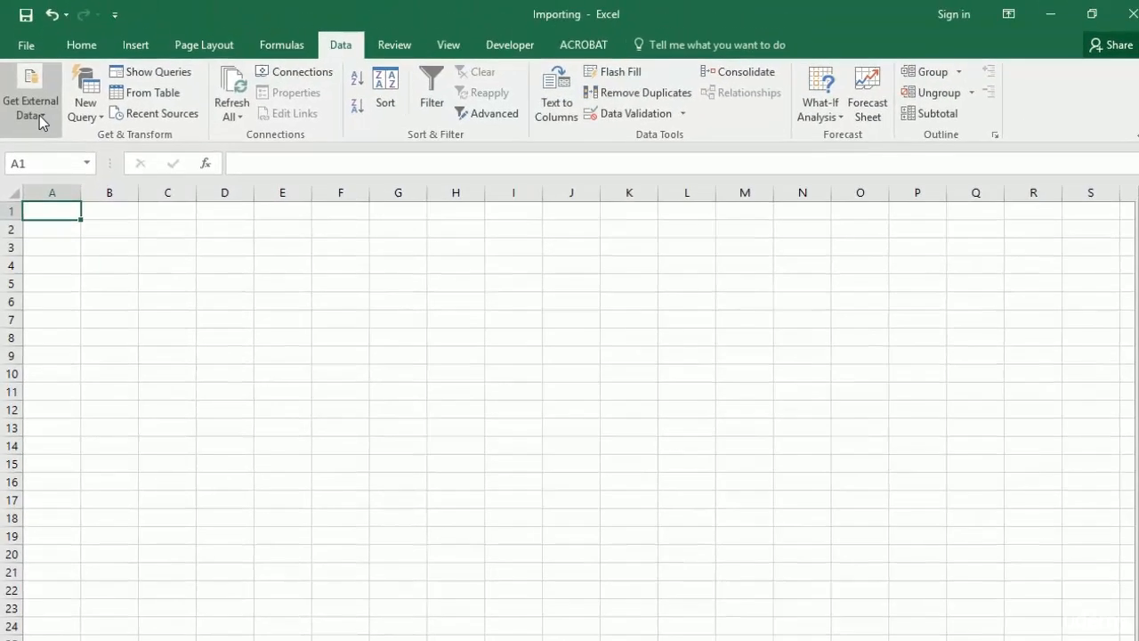
click(40, 116)
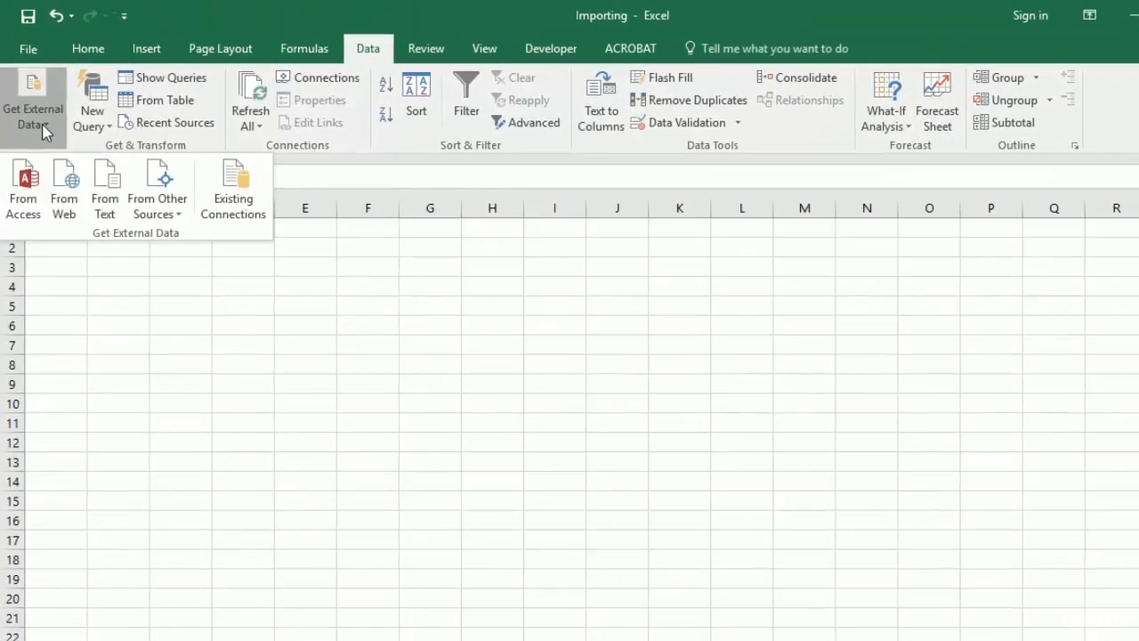
click(64, 194)
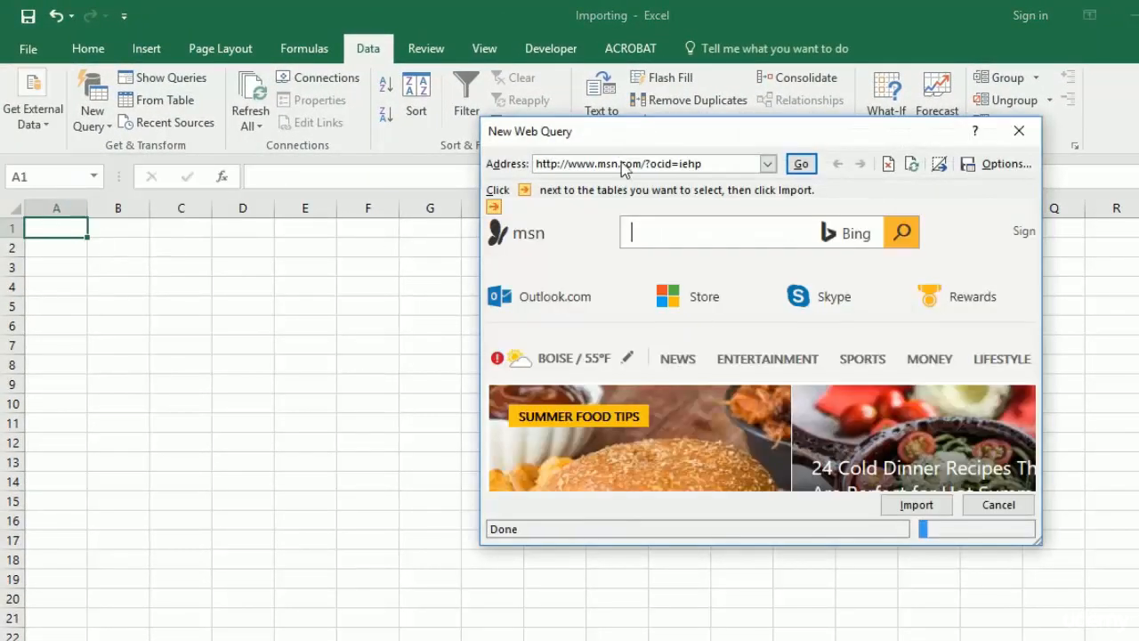
drag(703, 165, 518, 168)
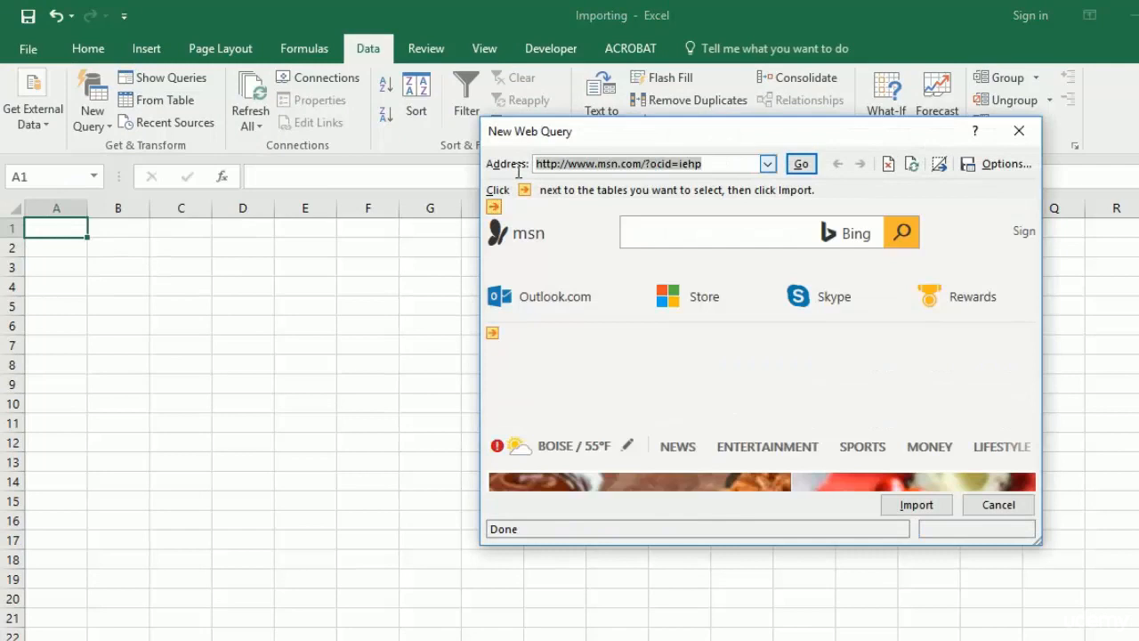
key(ctrl+v)
key(Return)
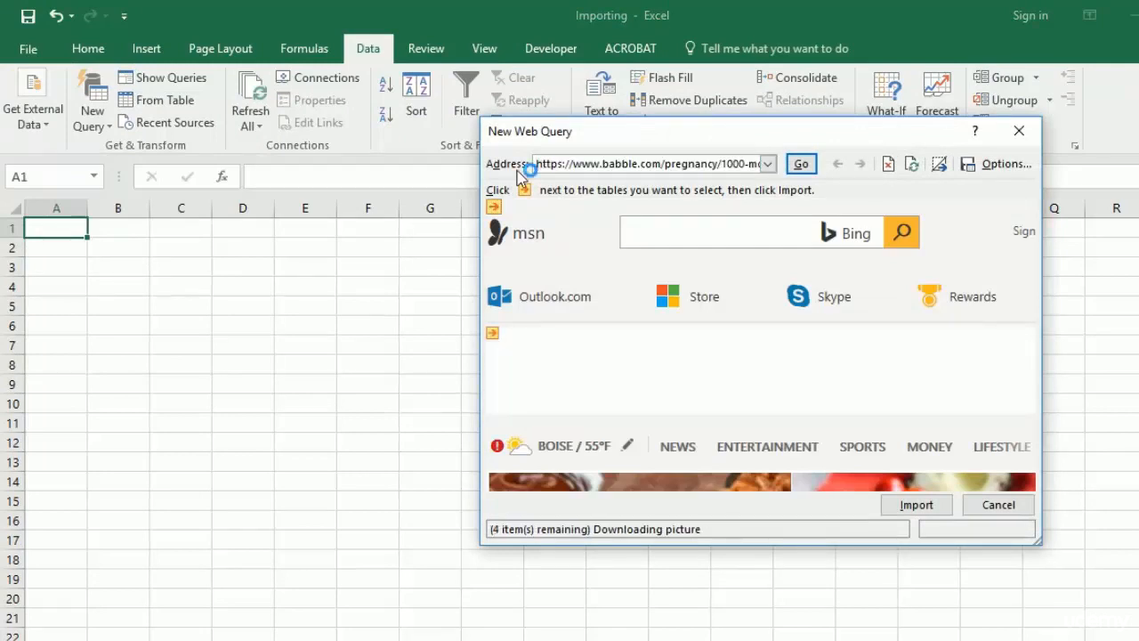
click(803, 165)
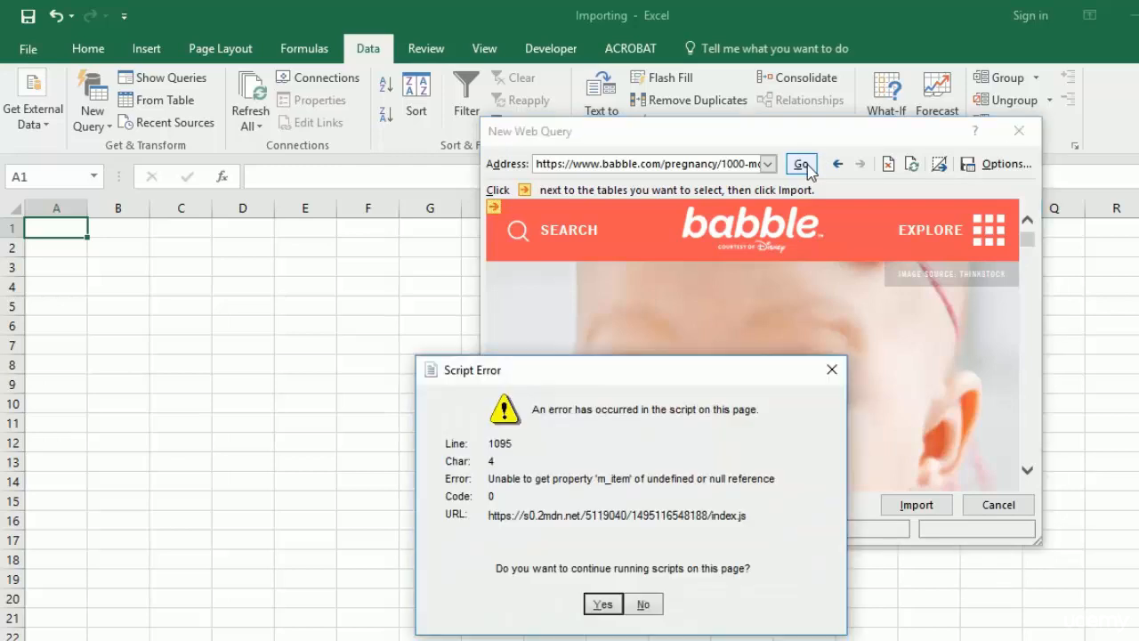
Allow the page's scripts to continue and import the web page into the existing worksheet at cell A1.
click(602, 605)
click(913, 506)
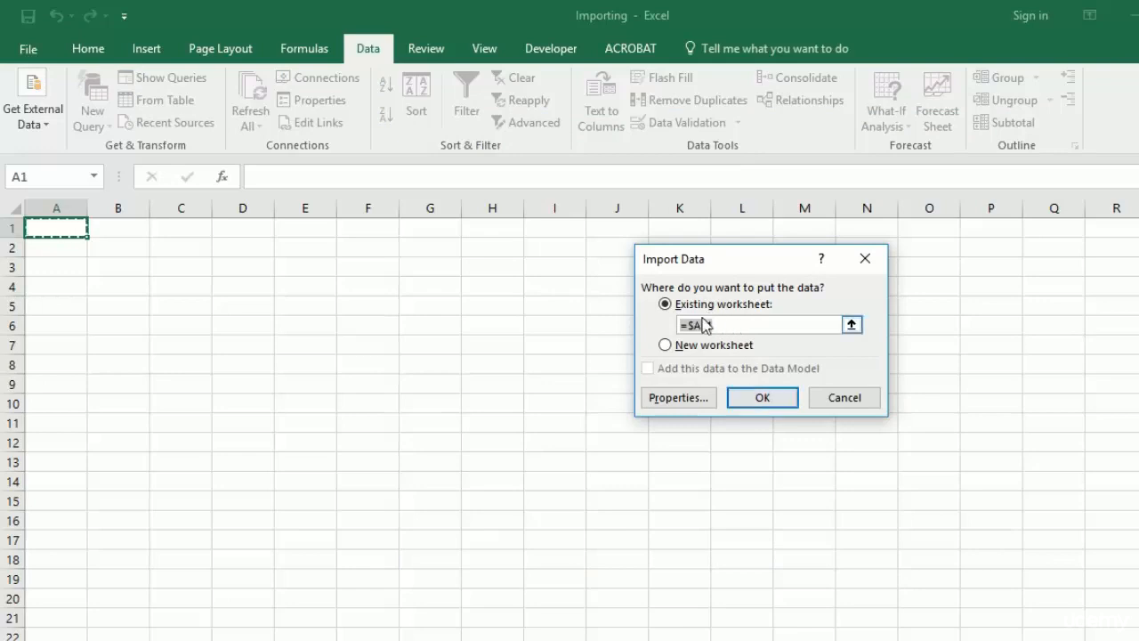
click(766, 398)
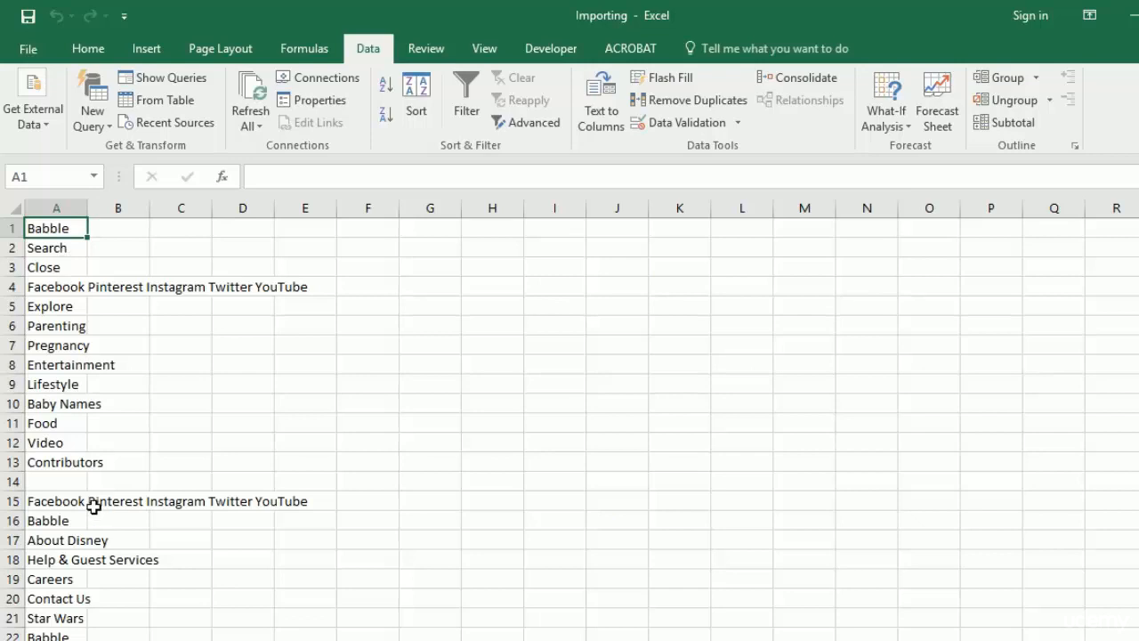
Examine the imported girl names down to the end of the list and compare them with the state capitals table on its sheet.
scroll(93, 522, down, 5)
scroll(95, 523, down, 4)
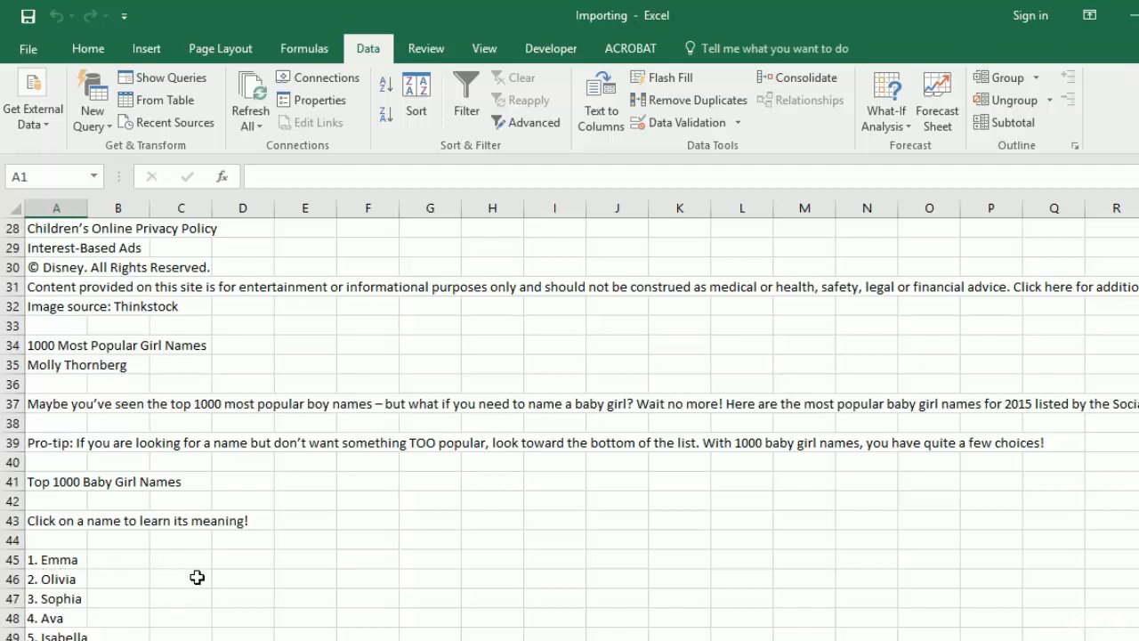
scroll(192, 580, down, 14)
click(67, 501)
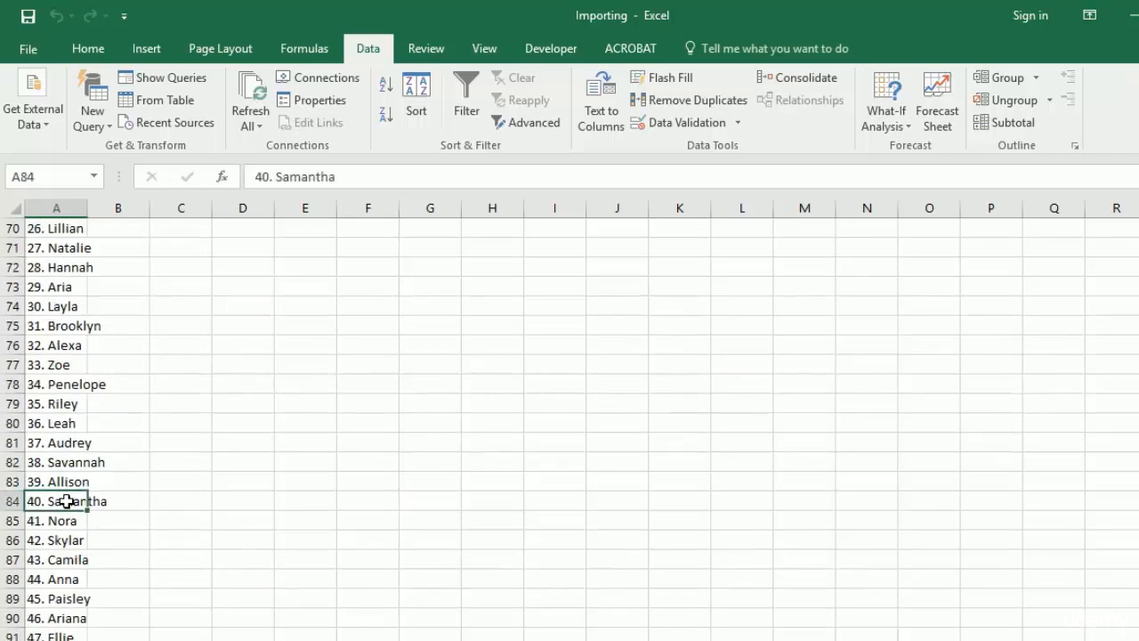
key(ctrl+Down)
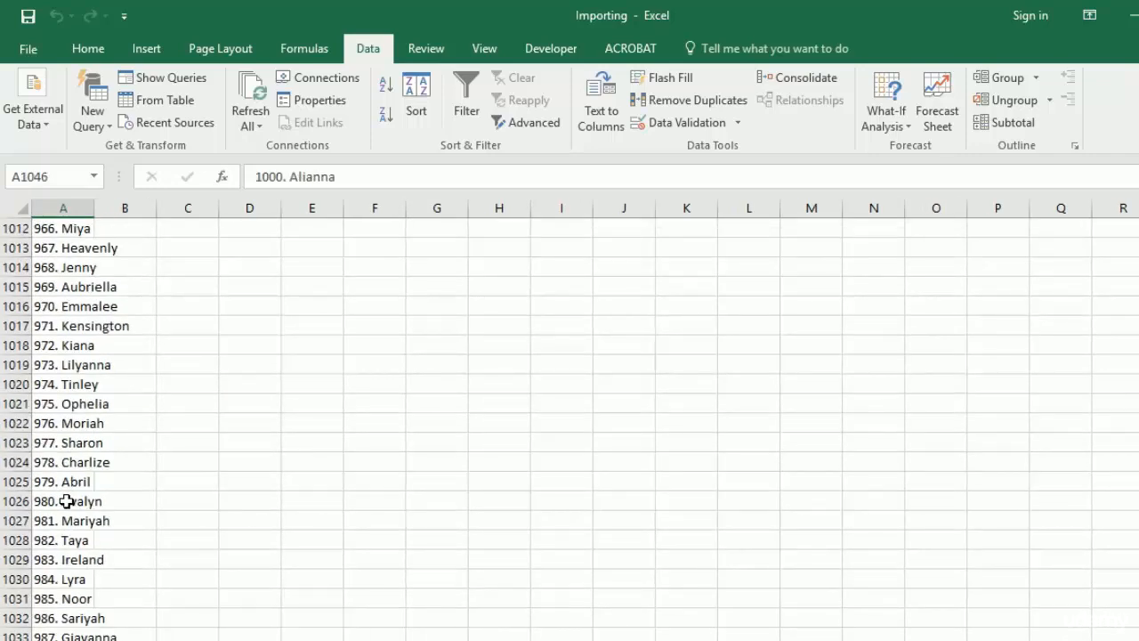
key(ctrl+Home)
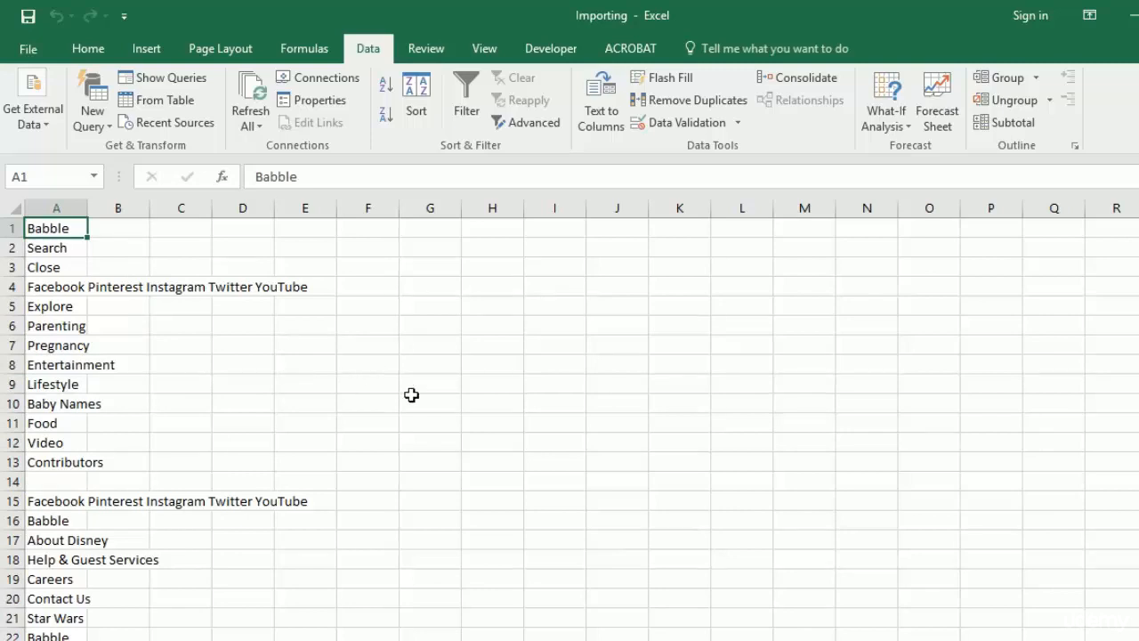
click(129, 639)
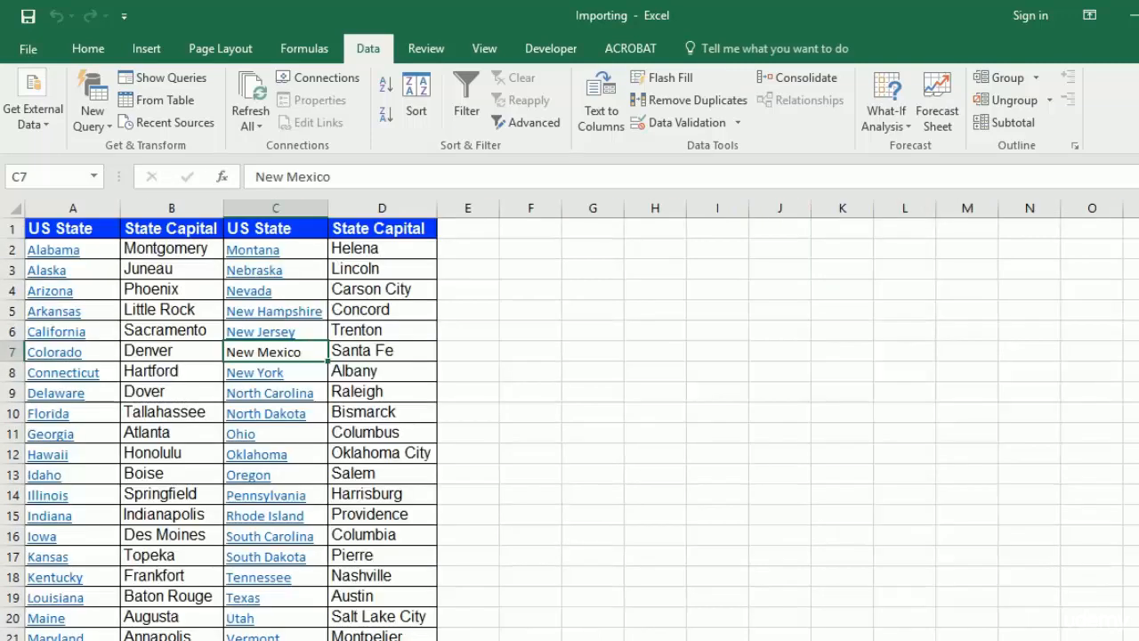
drag(35, 229, 382, 639)
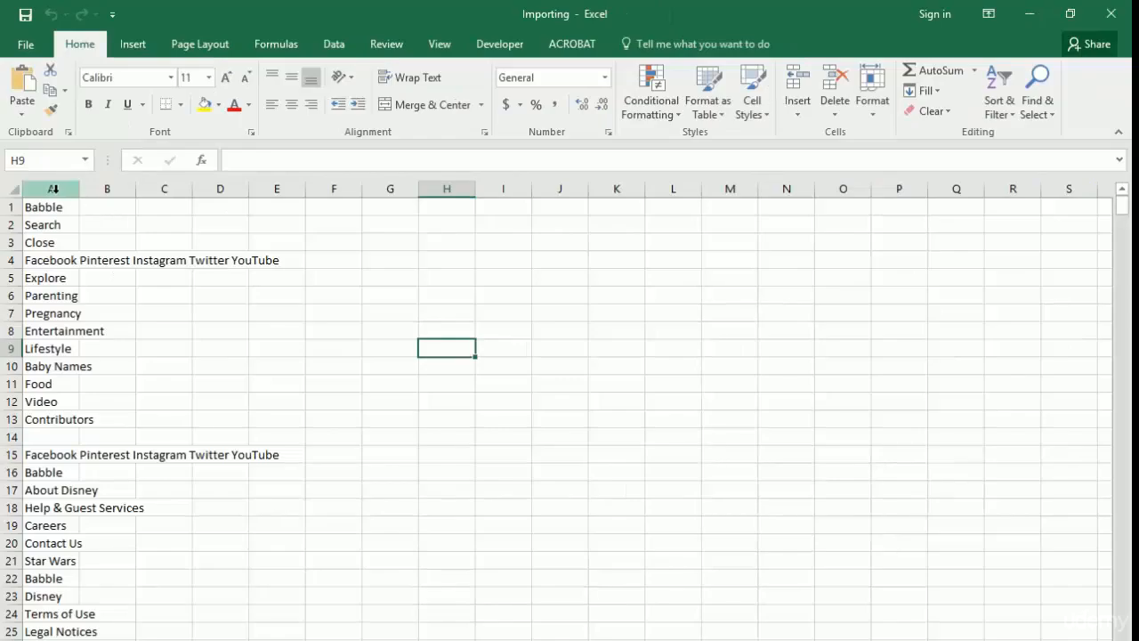
Split column A of the imported names with Text to Columns, as delimited data using only Space as the delimiter and destination $A$1.
click(53, 188)
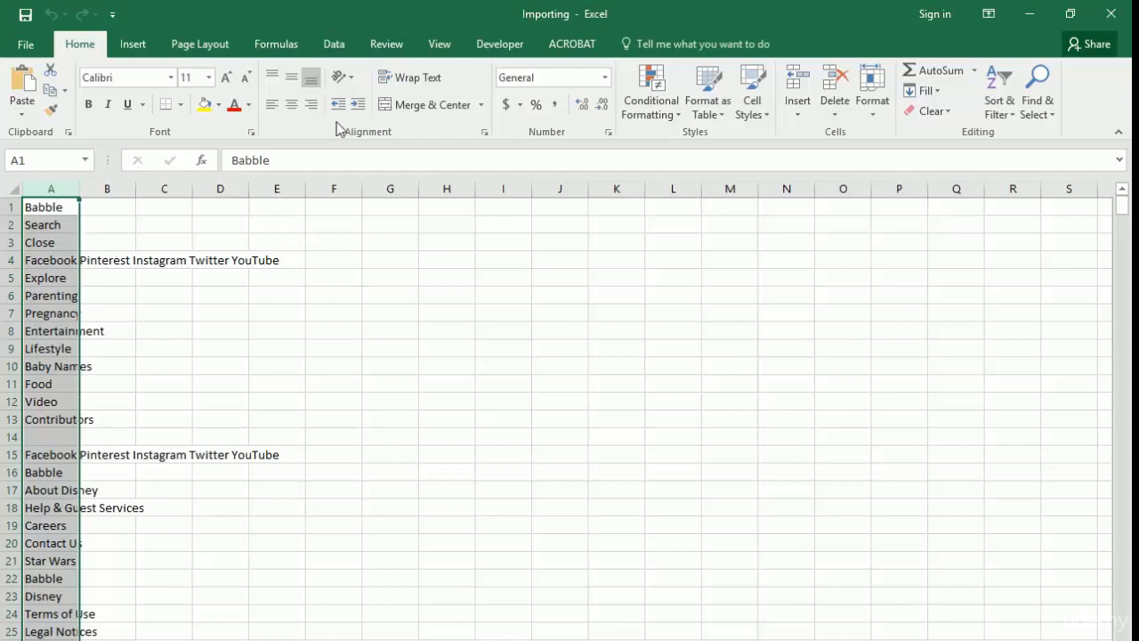
click(341, 48)
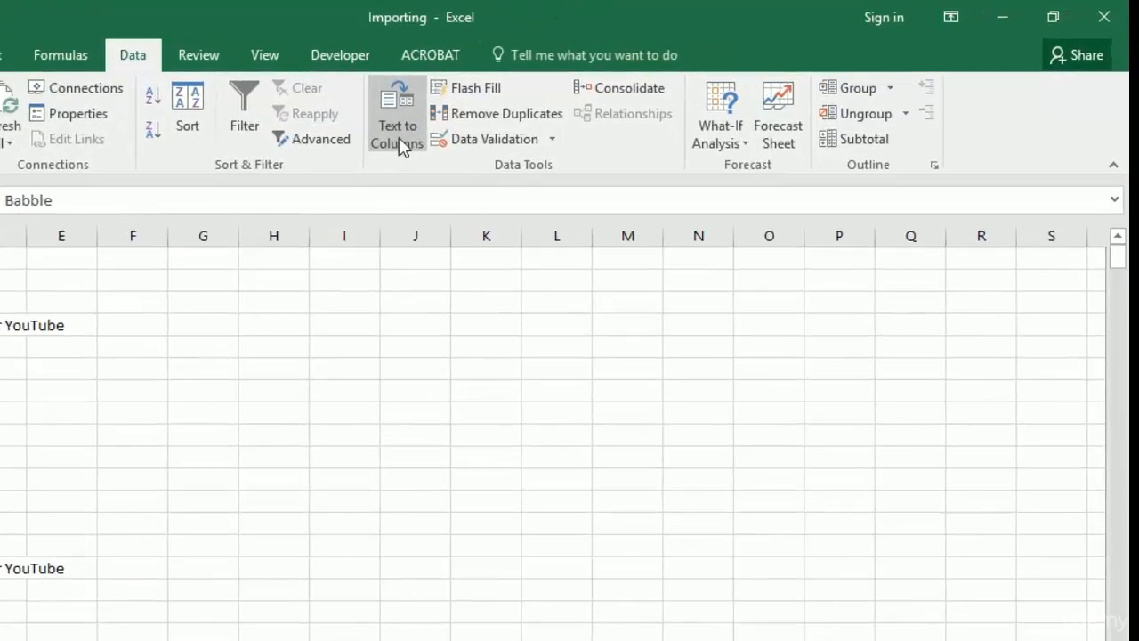
click(399, 136)
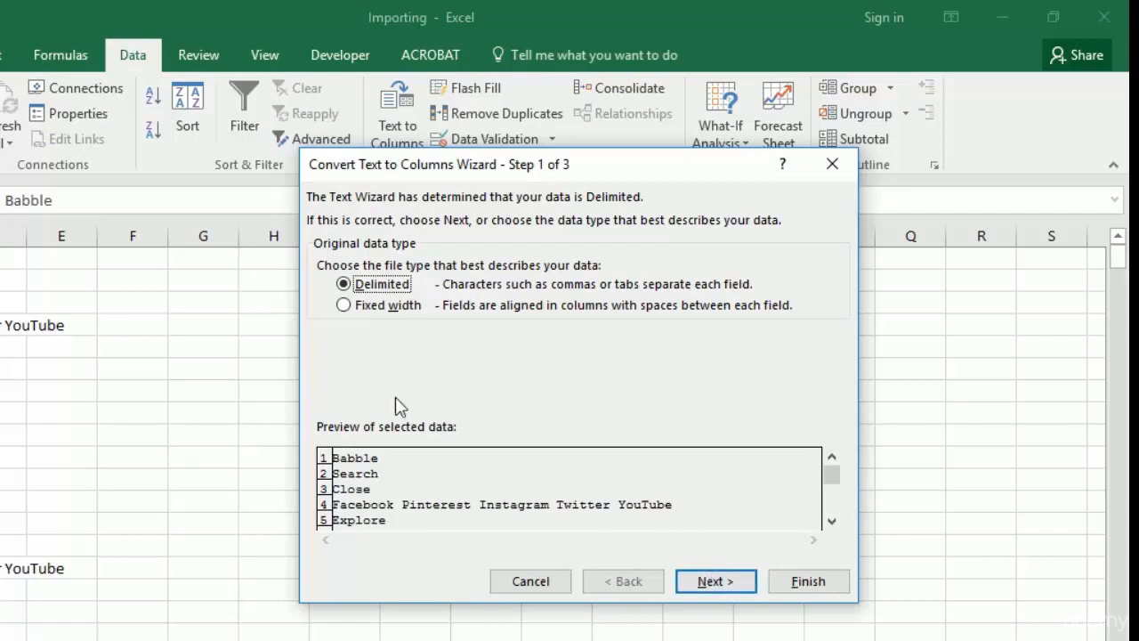
click(709, 582)
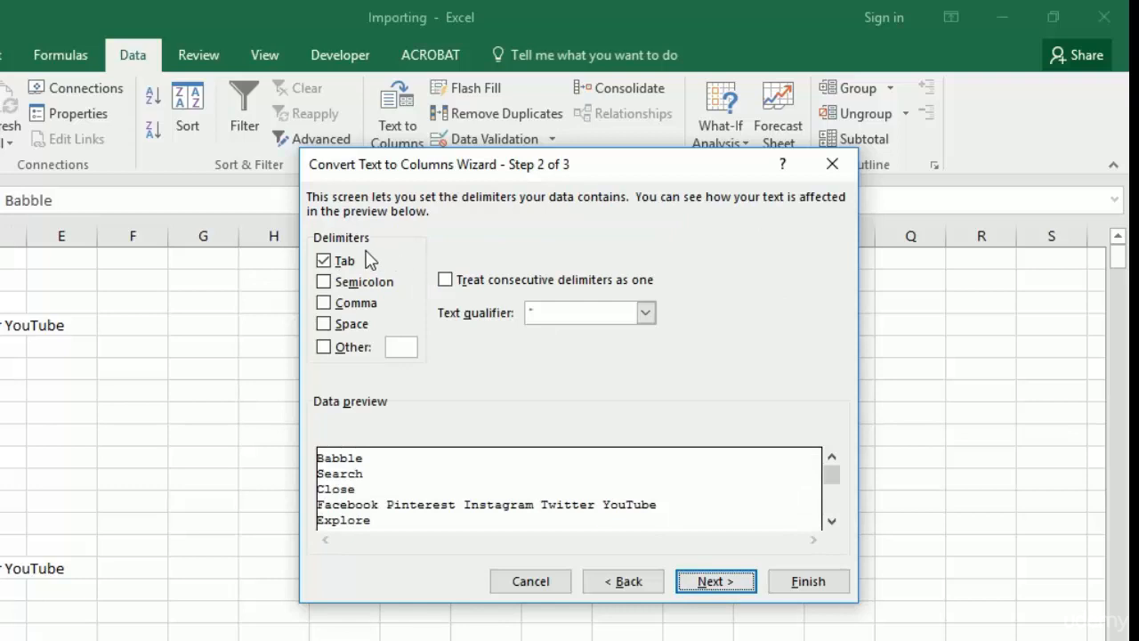
click(329, 326)
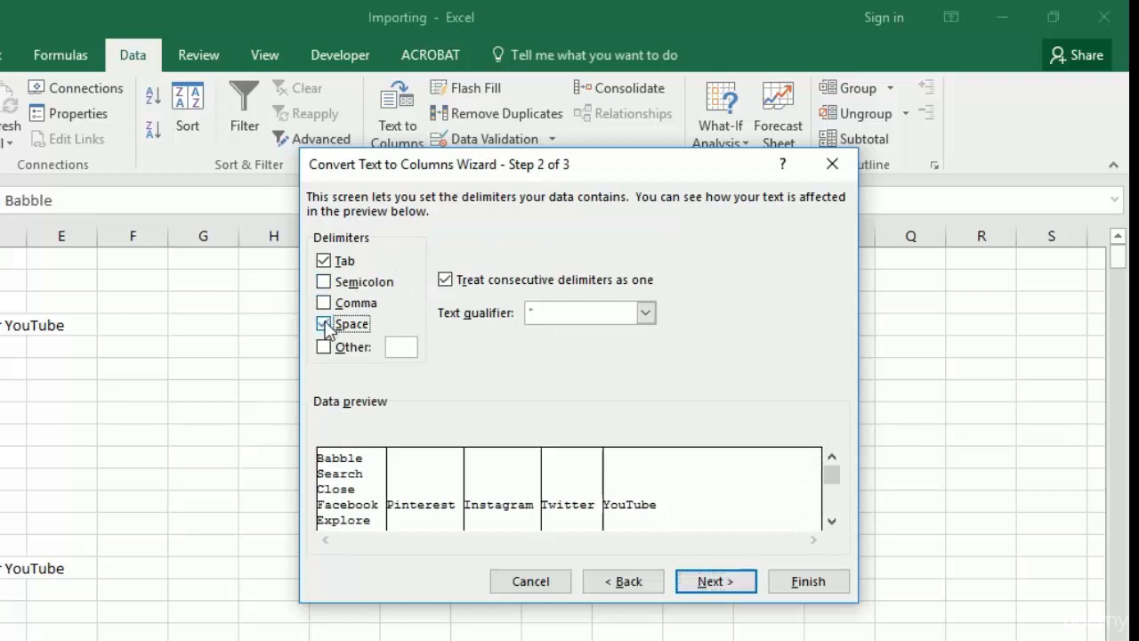
click(327, 263)
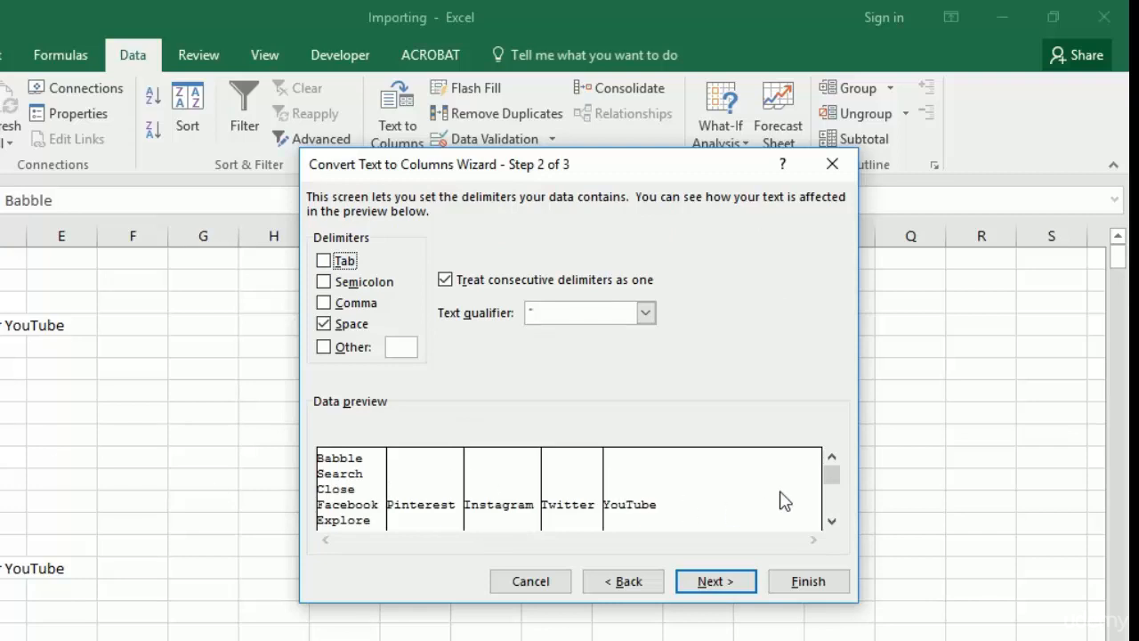
click(719, 582)
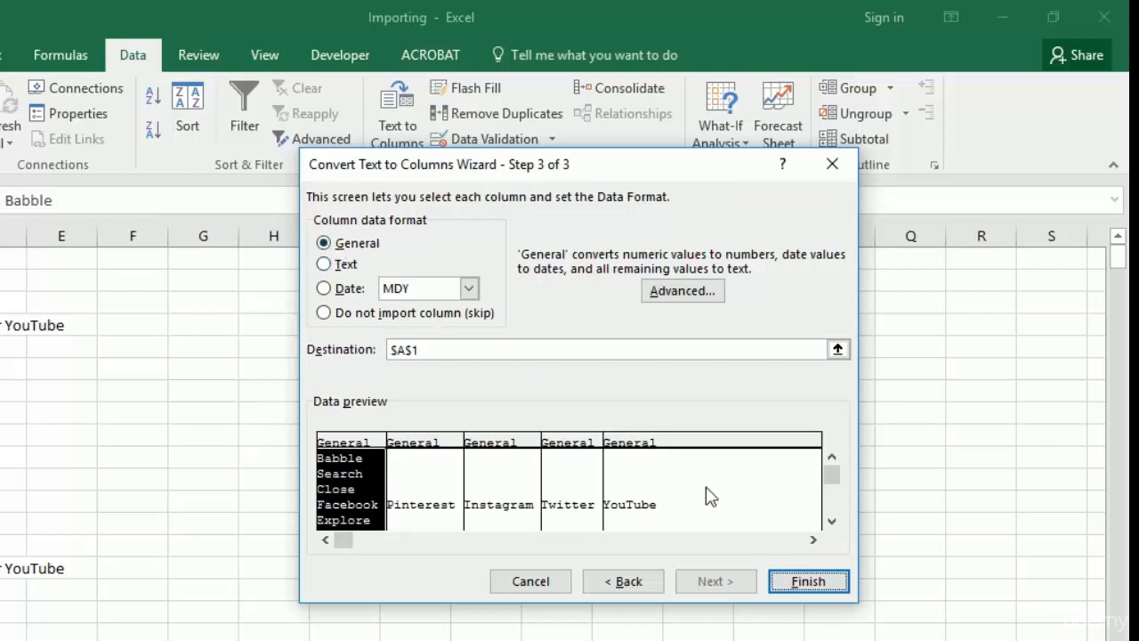
click(802, 587)
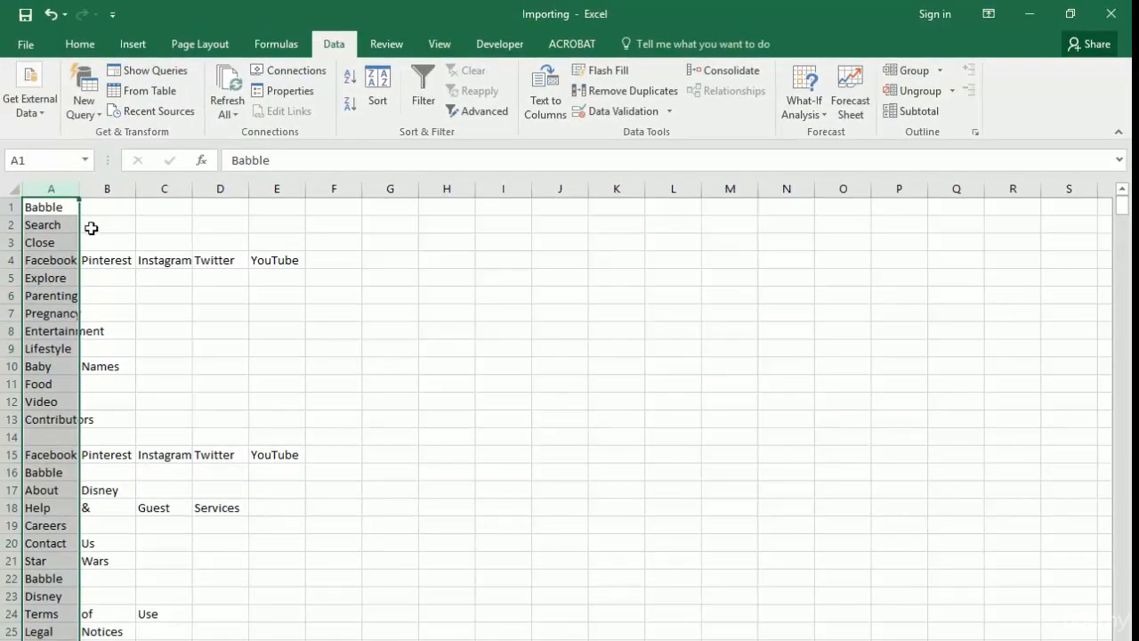
Select column A from the blank cell A44 just above the first numbered name up to A1.
scroll(90, 281, down, 4)
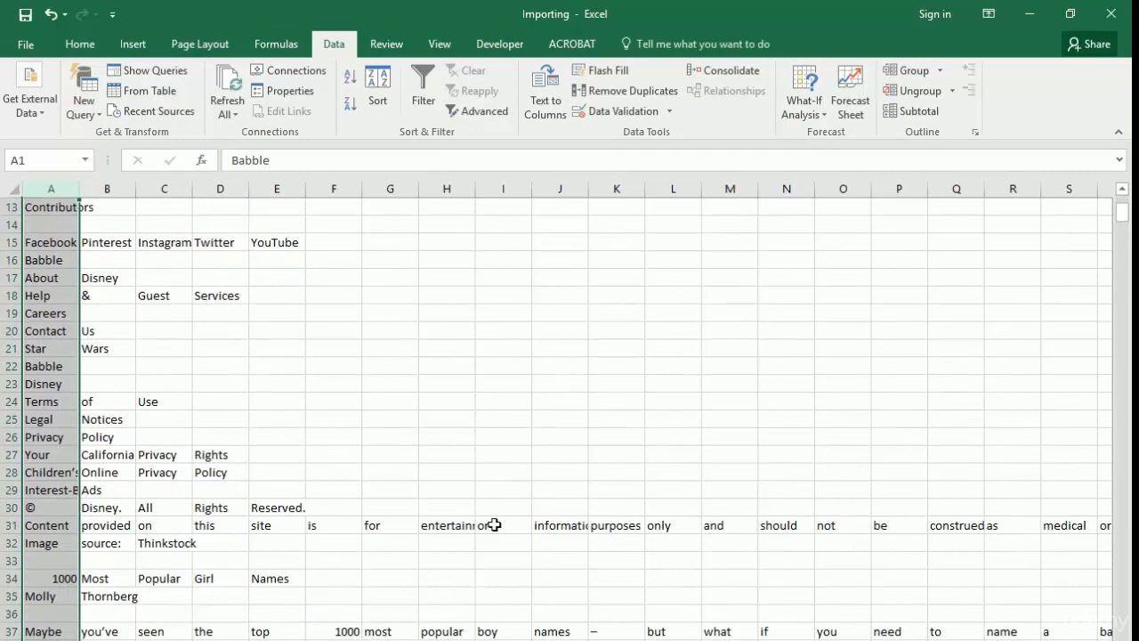
scroll(484, 519, down, 1)
scroll(484, 519, down, 3)
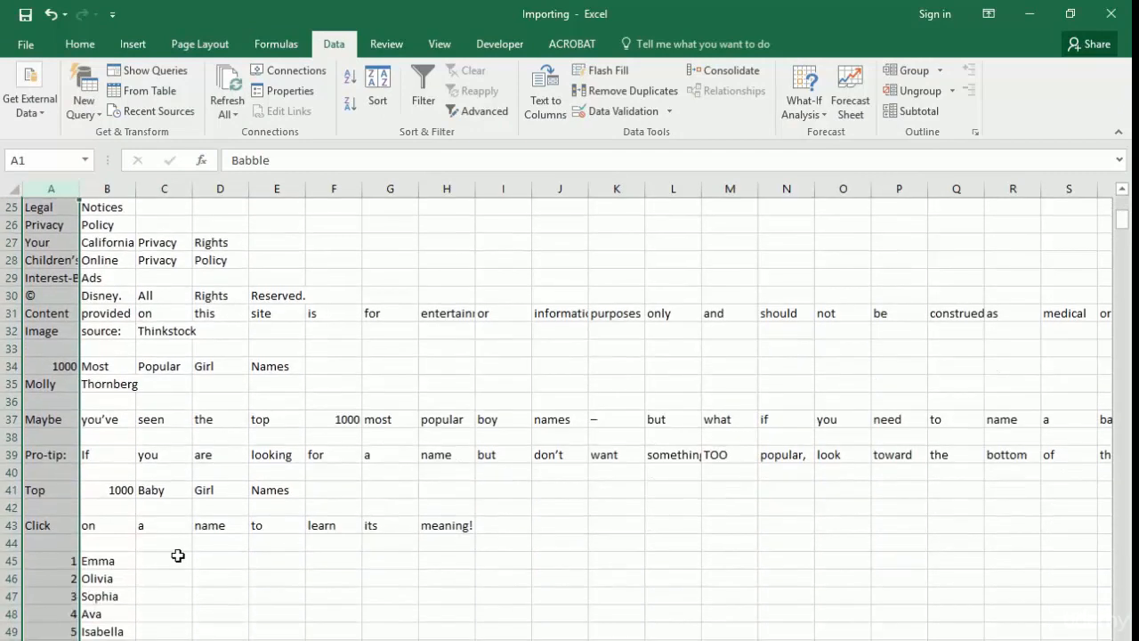
click(55, 537)
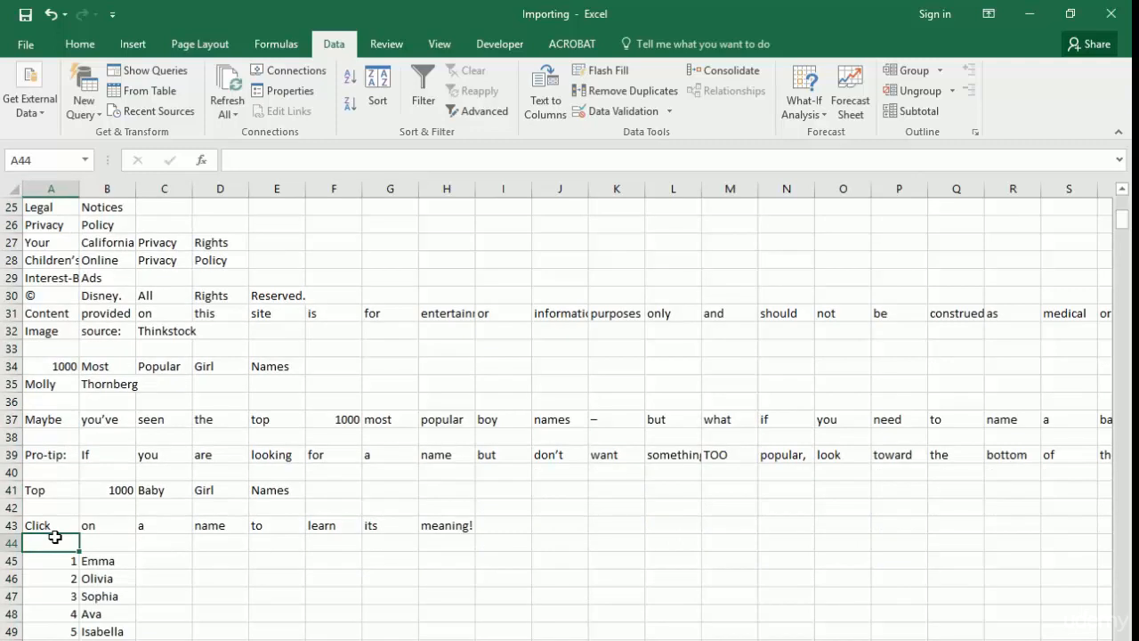
key(ctrl+shift+Up)
key(ctrl+shift+Up)
key(ctrl+shift+Up)
key(ctrl+shift+Up)
key(ctrl+shift+Up)
key(ctrl+shift+Up)
key(ctrl+shift+Up)
key(ctrl+shift+Up)
key(ctrl+shift+Up)
key(ctrl+shift+Up)
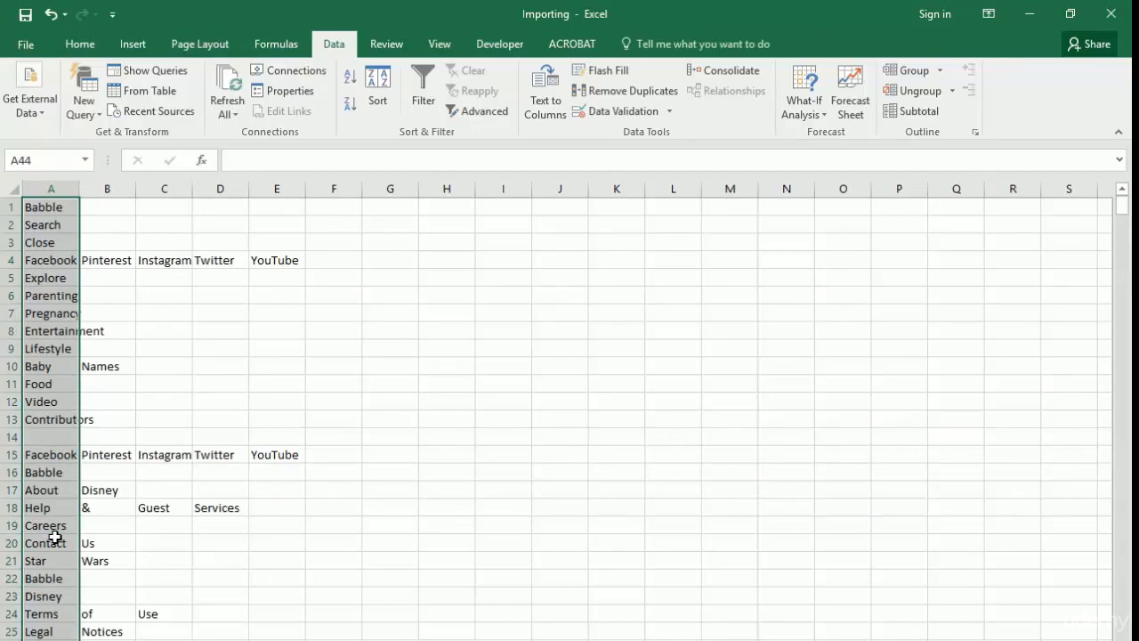
right_click(12, 419)
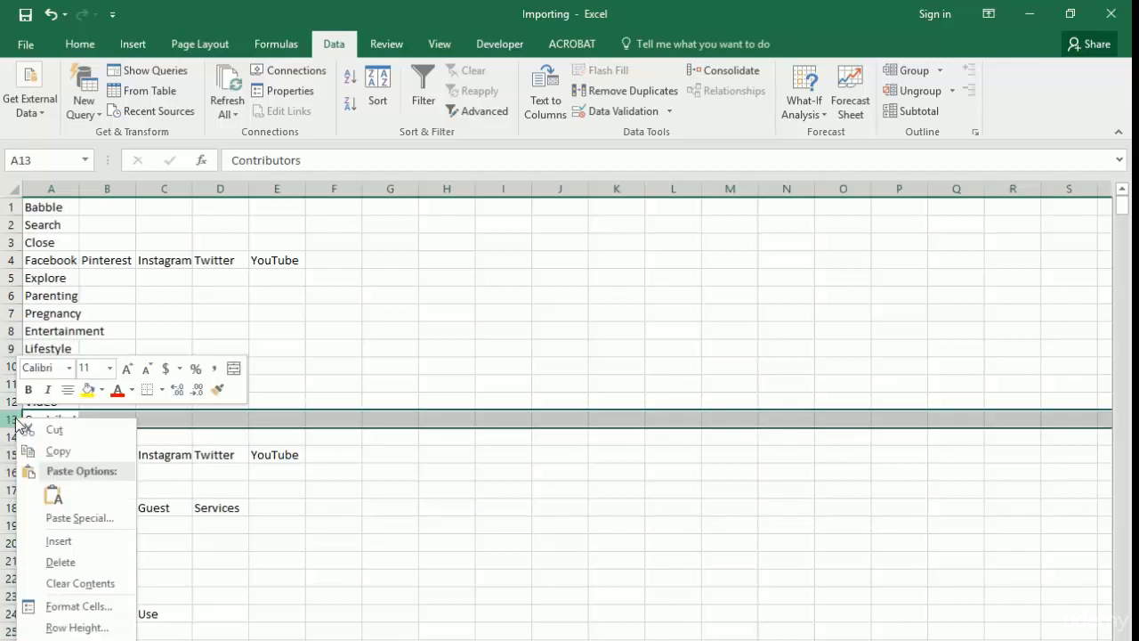
click(262, 508)
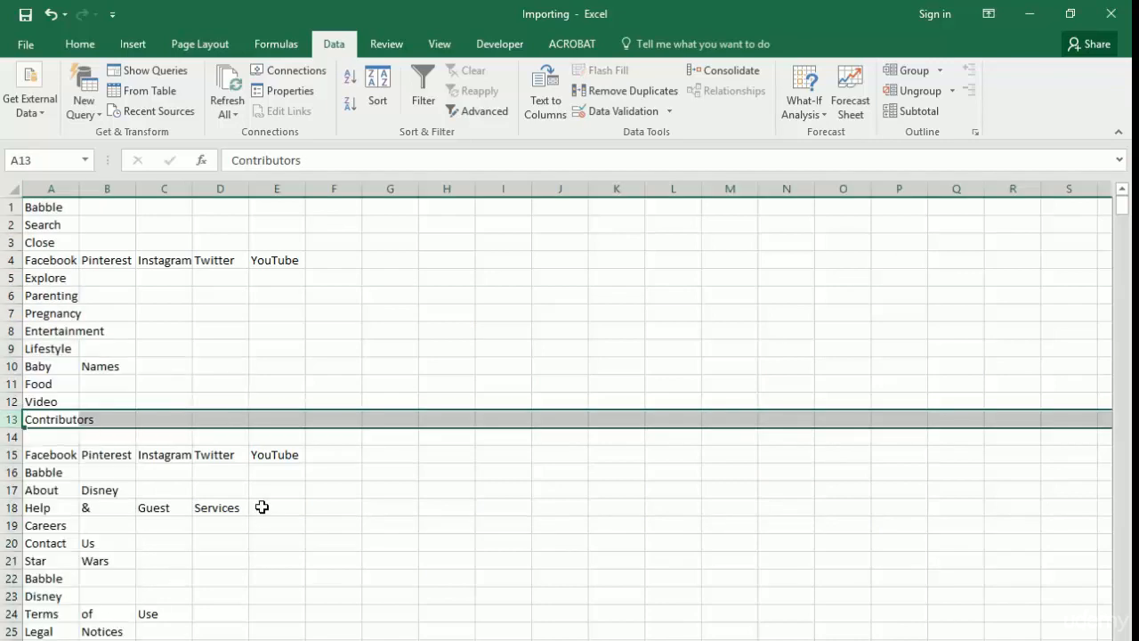
key(Left)
key(ctrl+Home)
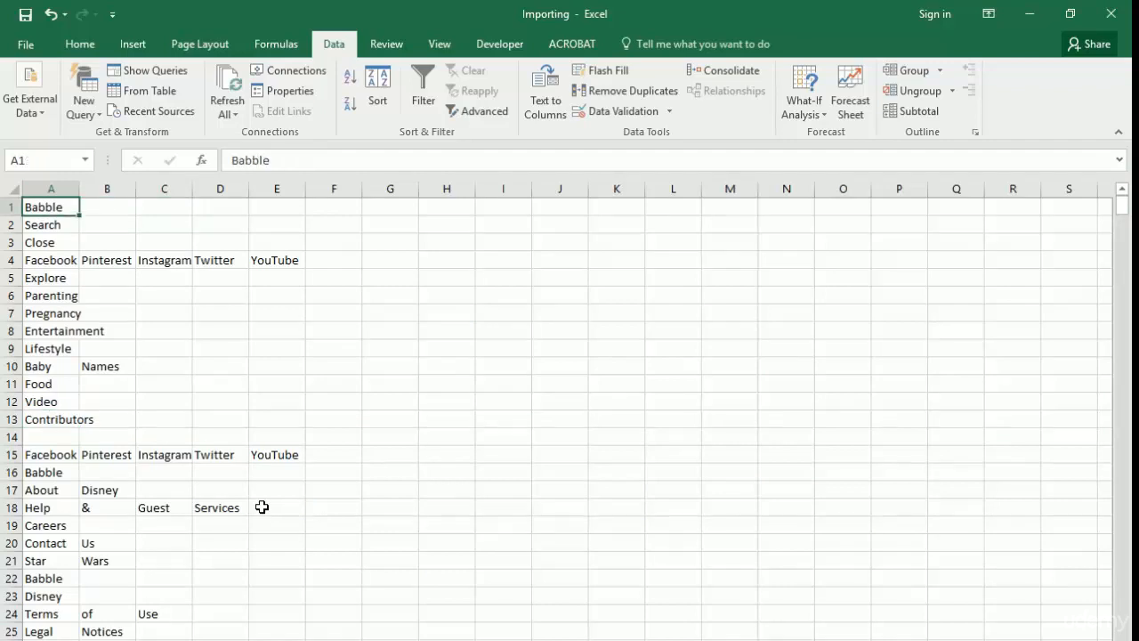
Select column A from cell A1 down to the blank cell A44 just above the first numbered name.
key(shift+Down)
key(shift+Down)
key(shift+Down)
key(shift+Down)
key(shift+Down)
key(shift+Down)
key(shift+Down)
key(shift+Down)
key(shift+Down)
key(shift+Down)
key(shift+Down)
key(shift+Down)
key(shift+Down)
key(shift+Down)
key(shift+Down)
key(shift+Down)
key(shift+Down)
key(shift+Down)
key(shift+Down)
key(shift+Down)
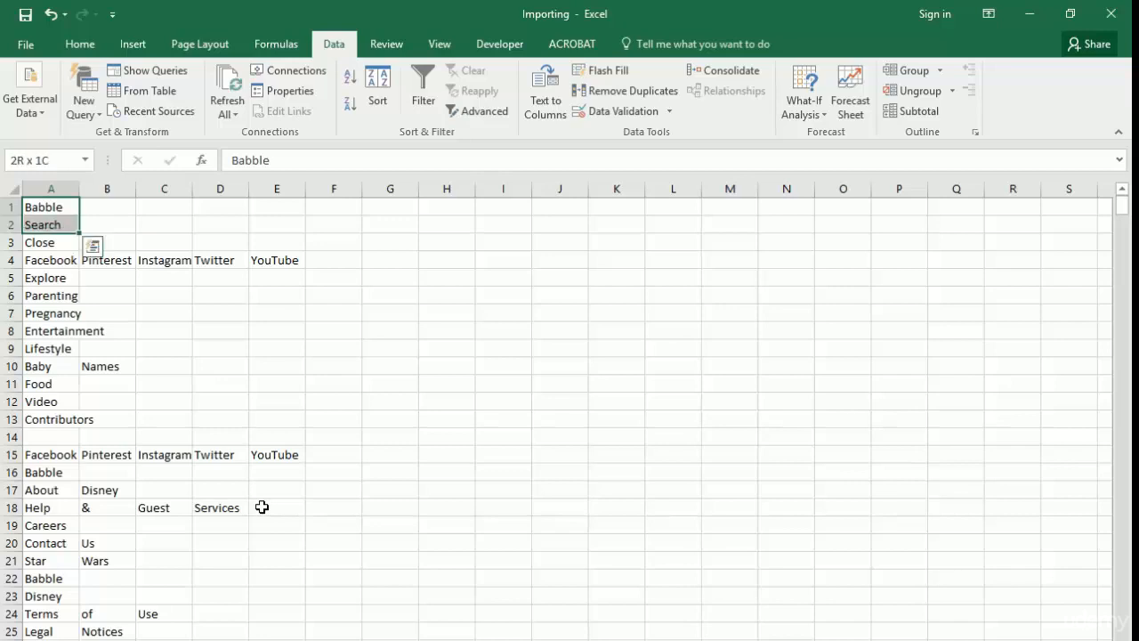
key(shift+Down)
key(shift+Down)
key(shift+Down)
key(shift+Down)
key(shift+Down)
key(shift+Down)
key(shift+Down)
key(shift+Down)
key(shift+Down)
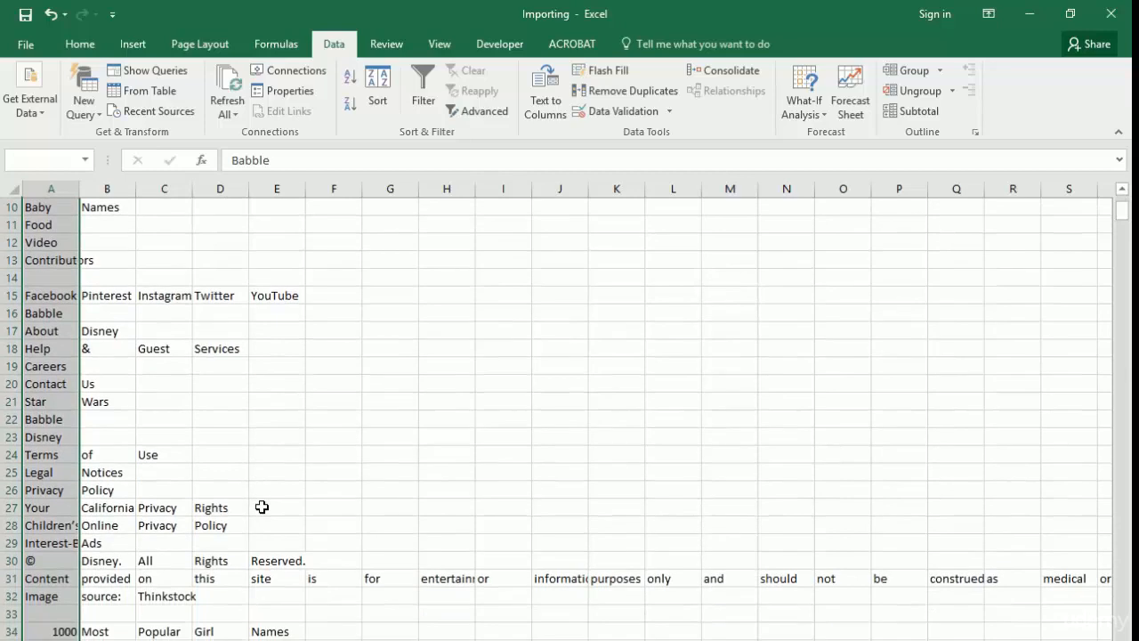
key(shift+Down)
key(shift+Down)
key(shift+Down)
key(shift+Down)
key(shift+Down)
key(shift+Down)
key(shift+Down)
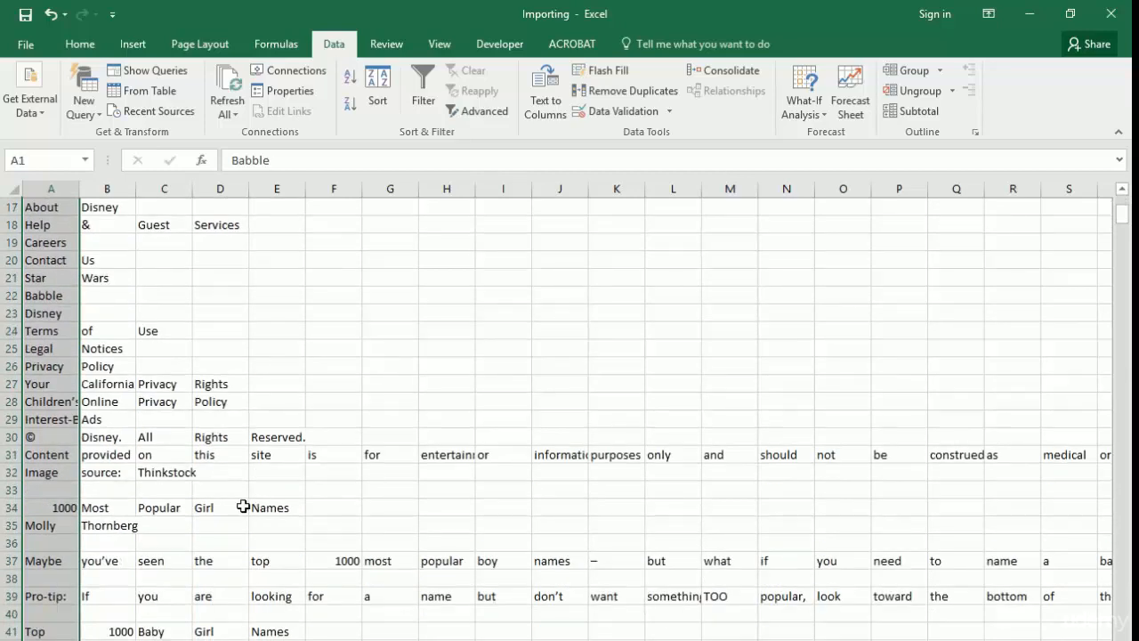
Delete the sheet rows of the selected web page header text, and undo that deletion.
click(79, 43)
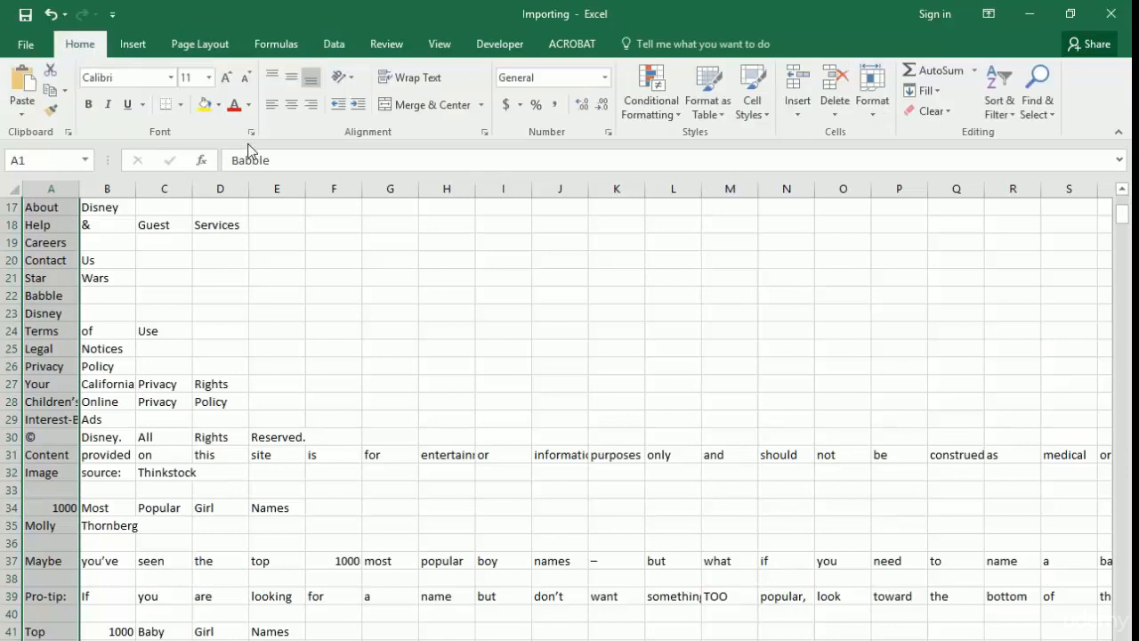
click(835, 116)
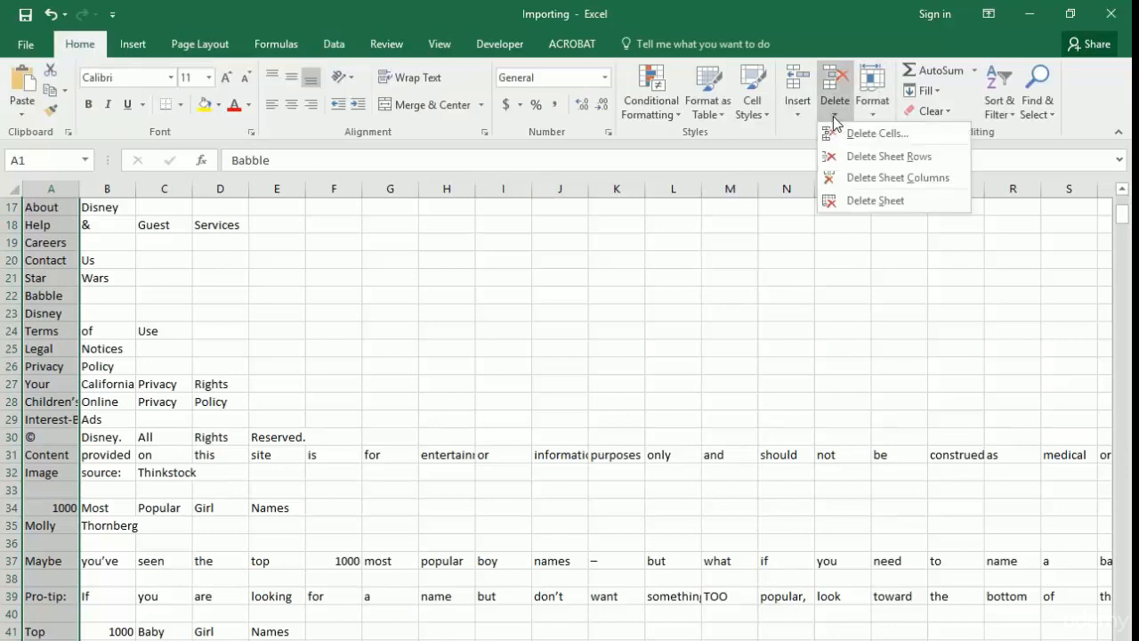
click(860, 157)
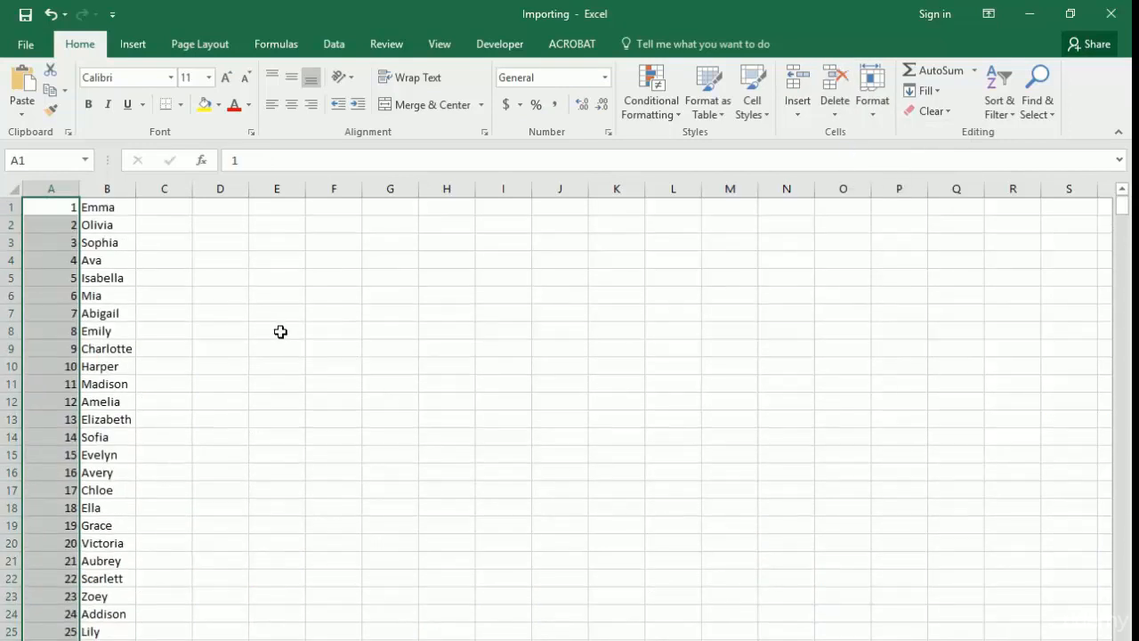
key(ctrl+z)
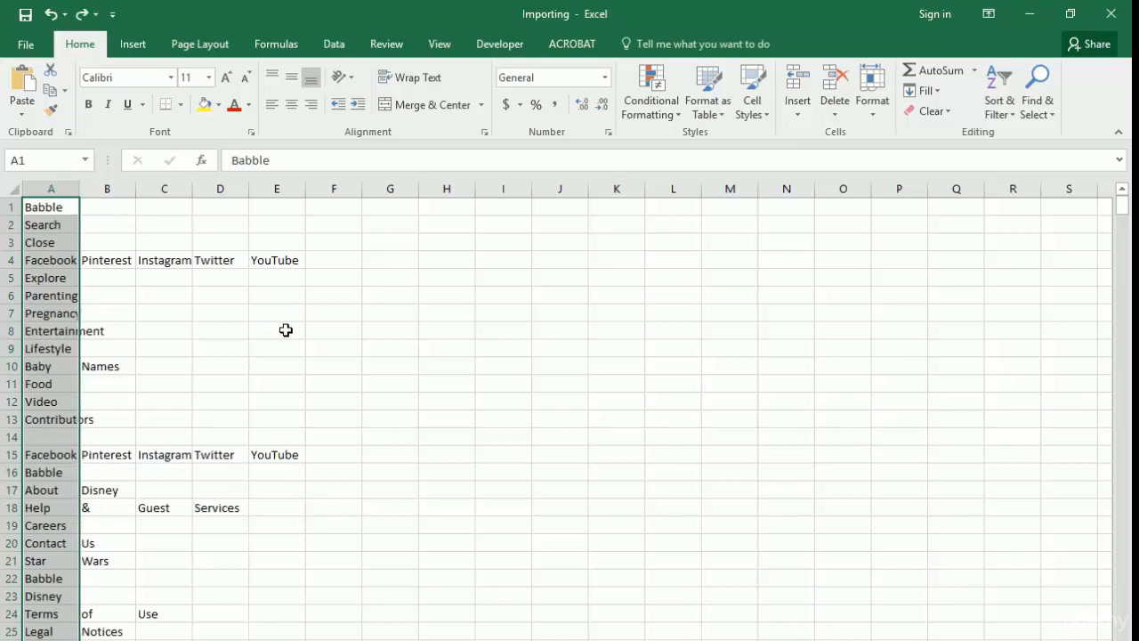
Delete the selected sheet rows above the first numbered name and go to cell B1.
key(alt)
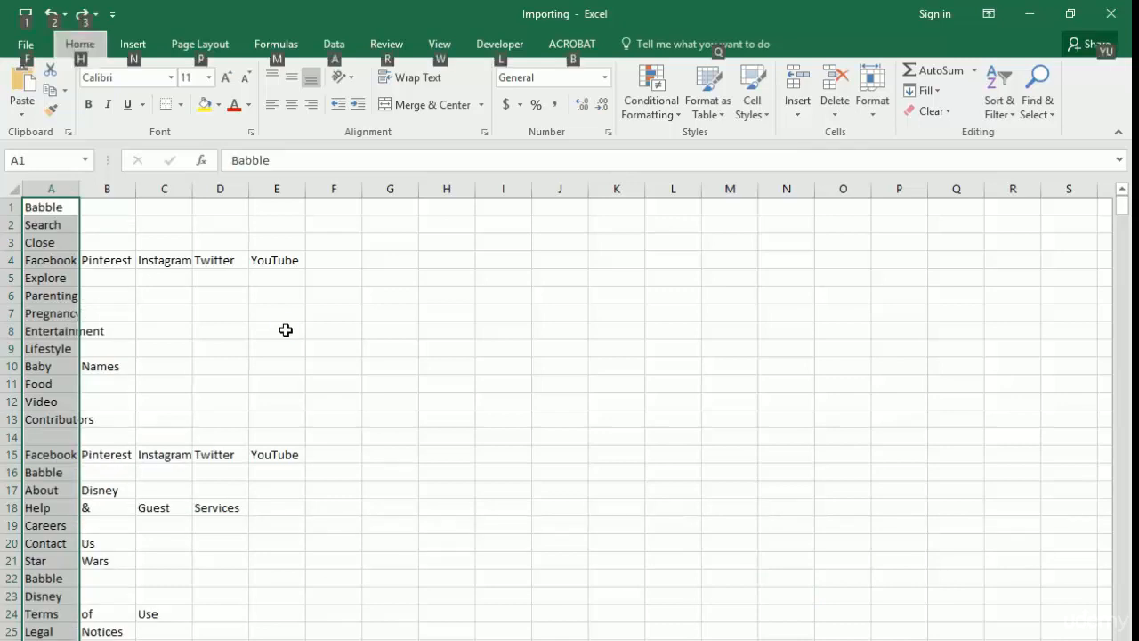
key(h)
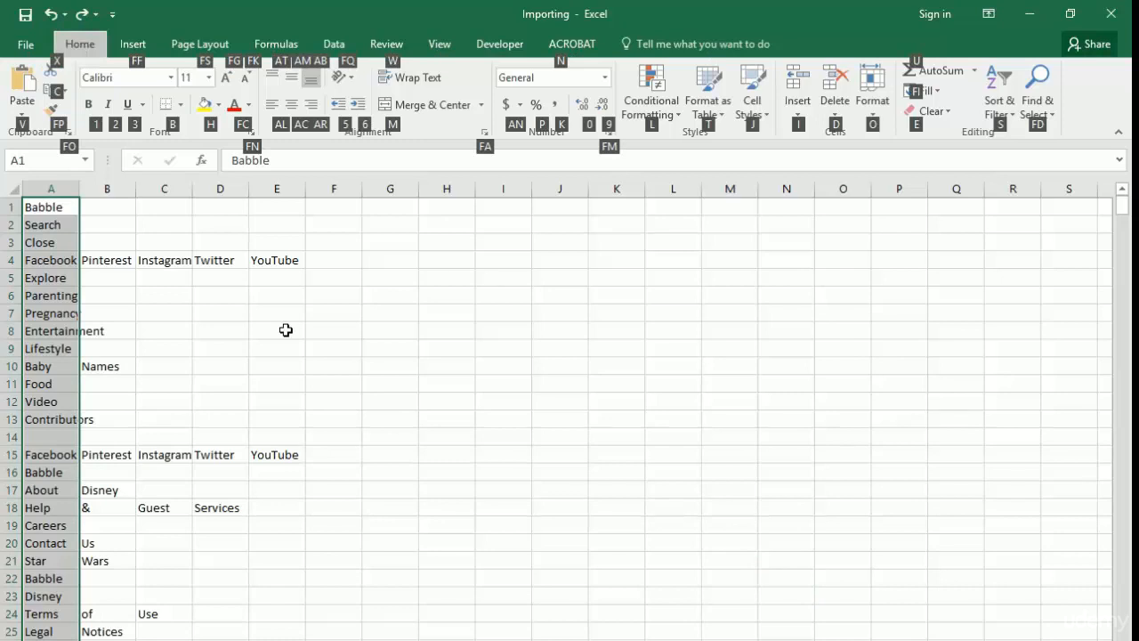
key(d)
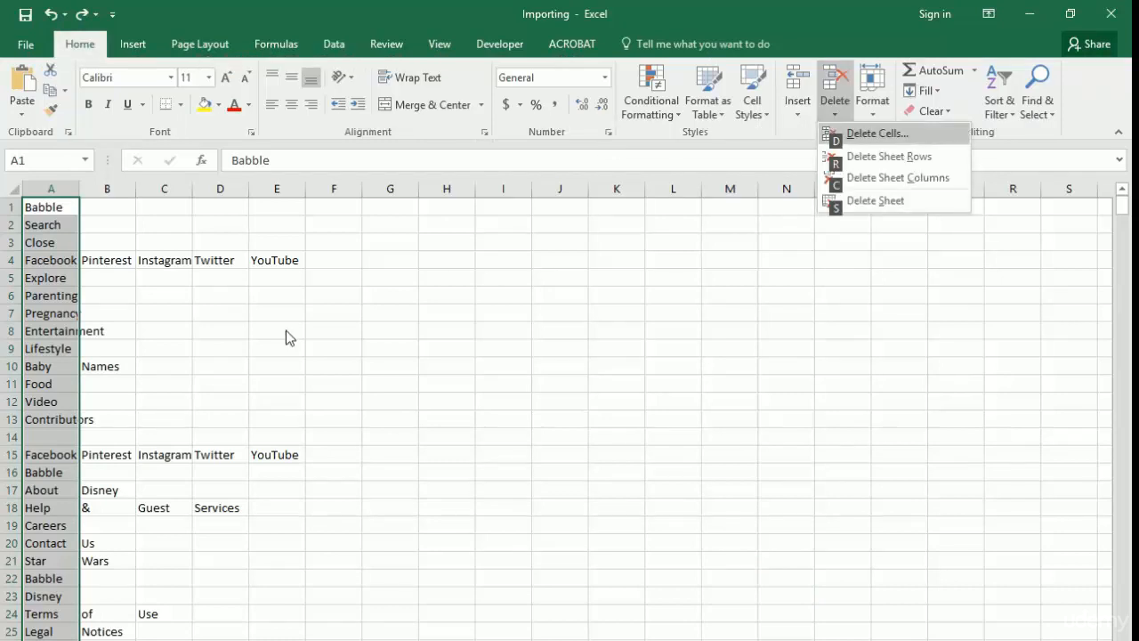
key(c)
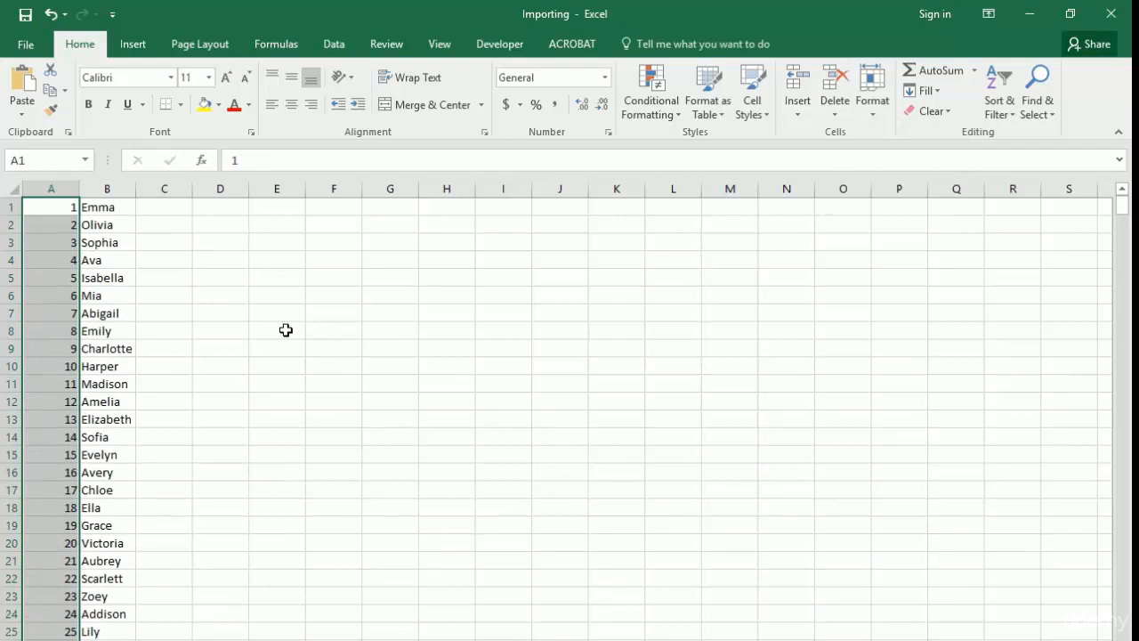
key(Right)
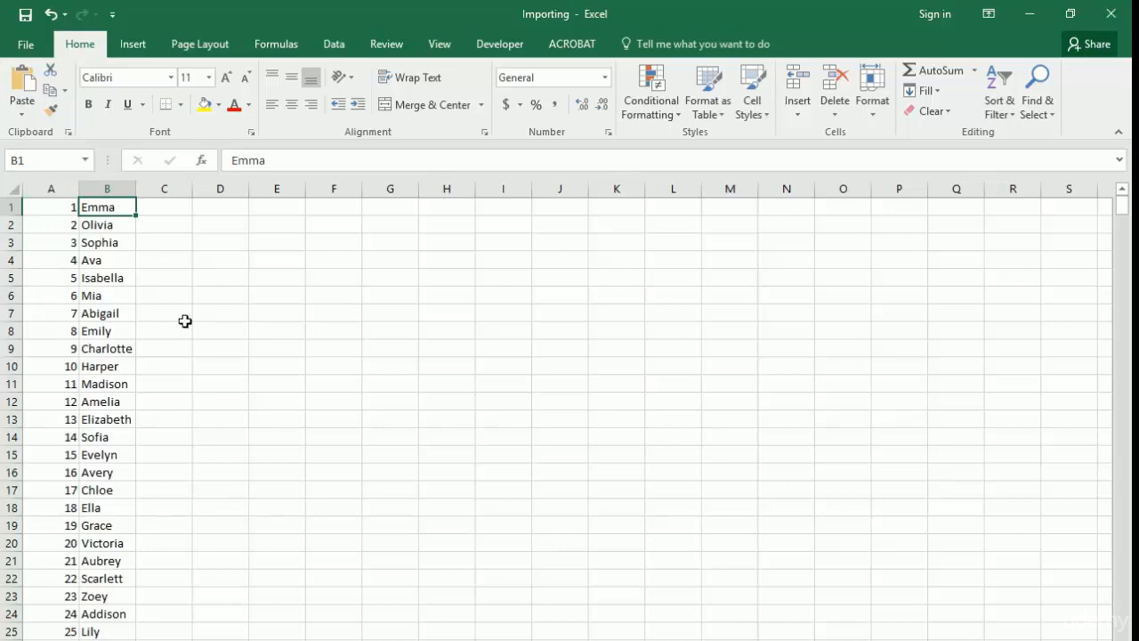
Delete sheet rows 97 and 98, which hold the "Related Post" text between the names numbered 96 and 97.
scroll(192, 328, down, 8)
scroll(192, 327, down, 17)
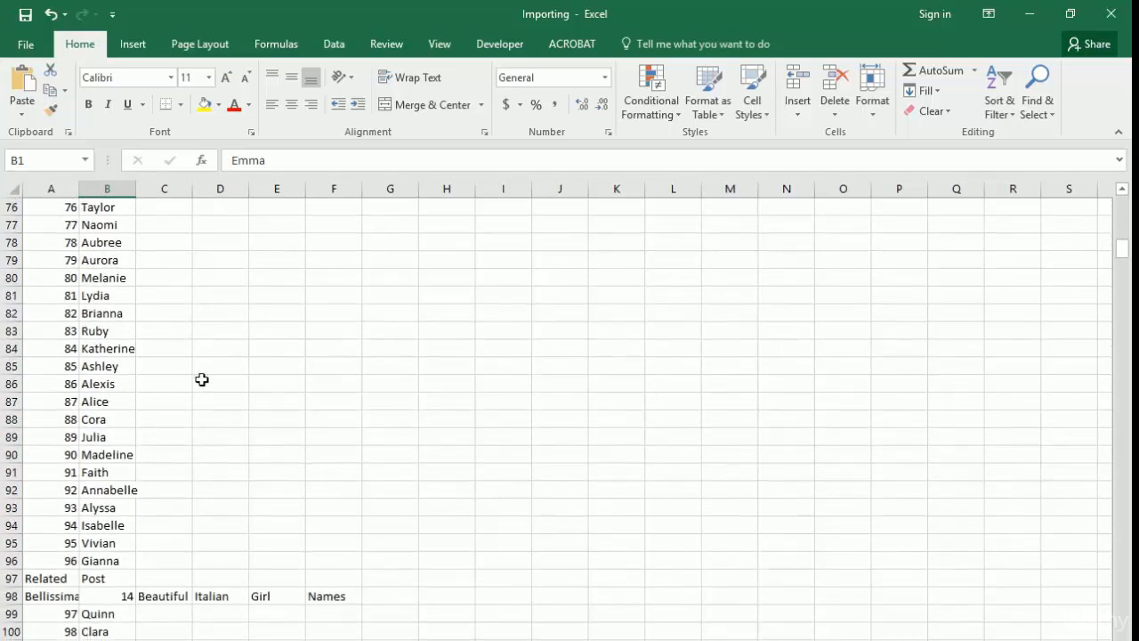
click(49, 579)
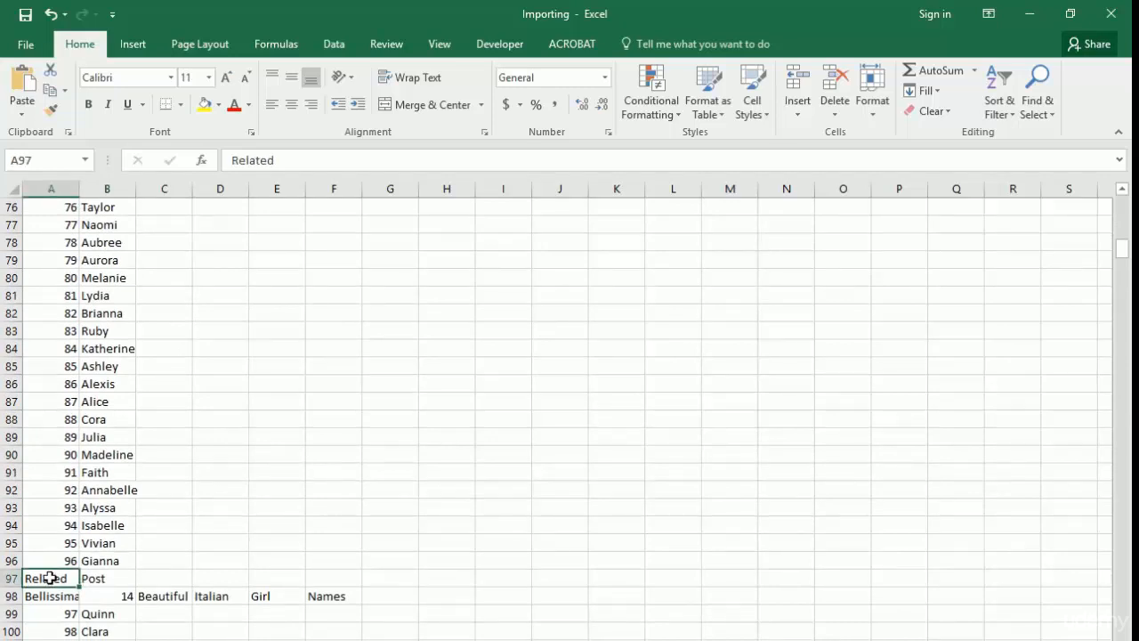
key(Up)
key(Right)
key(Down)
key(Down)
key(Down)
key(Up)
key(Up)
key(Left)
key(shift+Down)
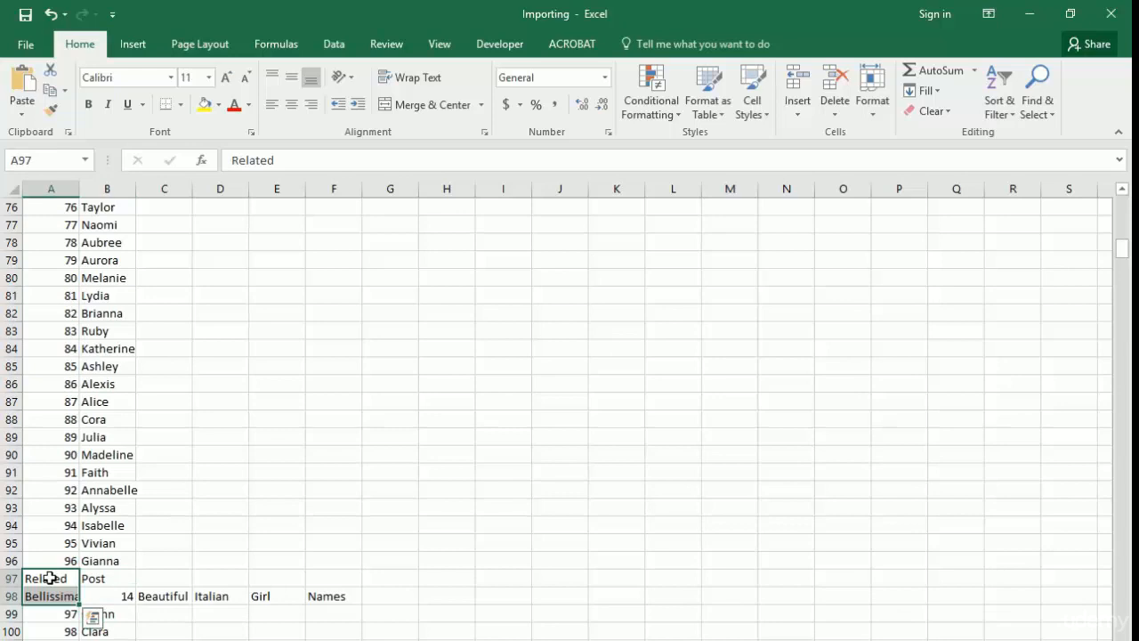
key(alt+h)
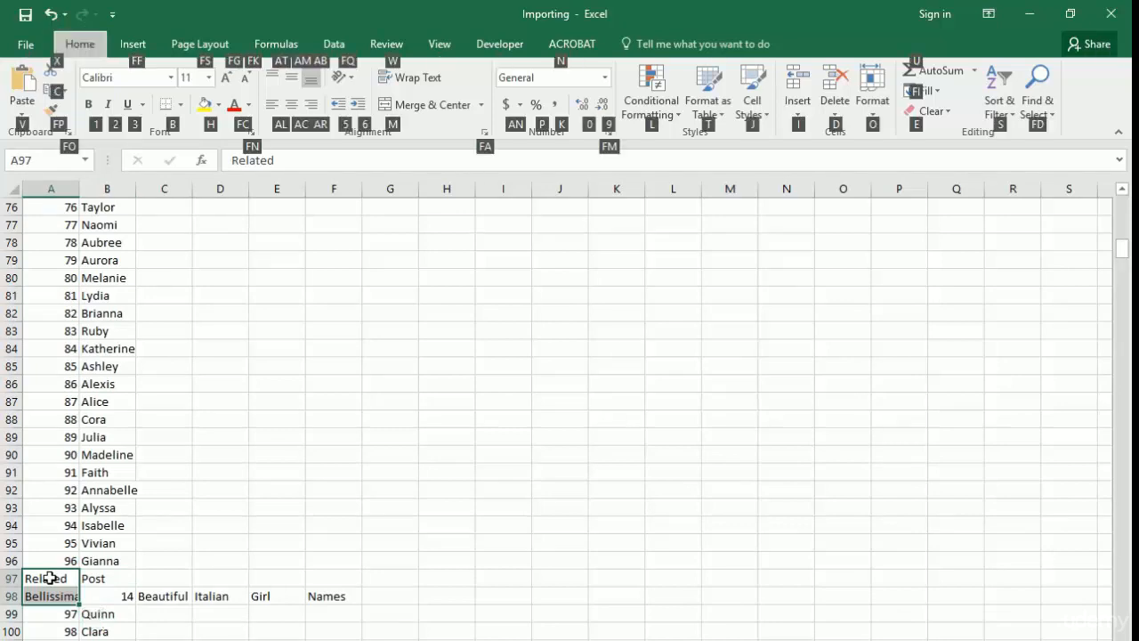
key(d)
key(r)
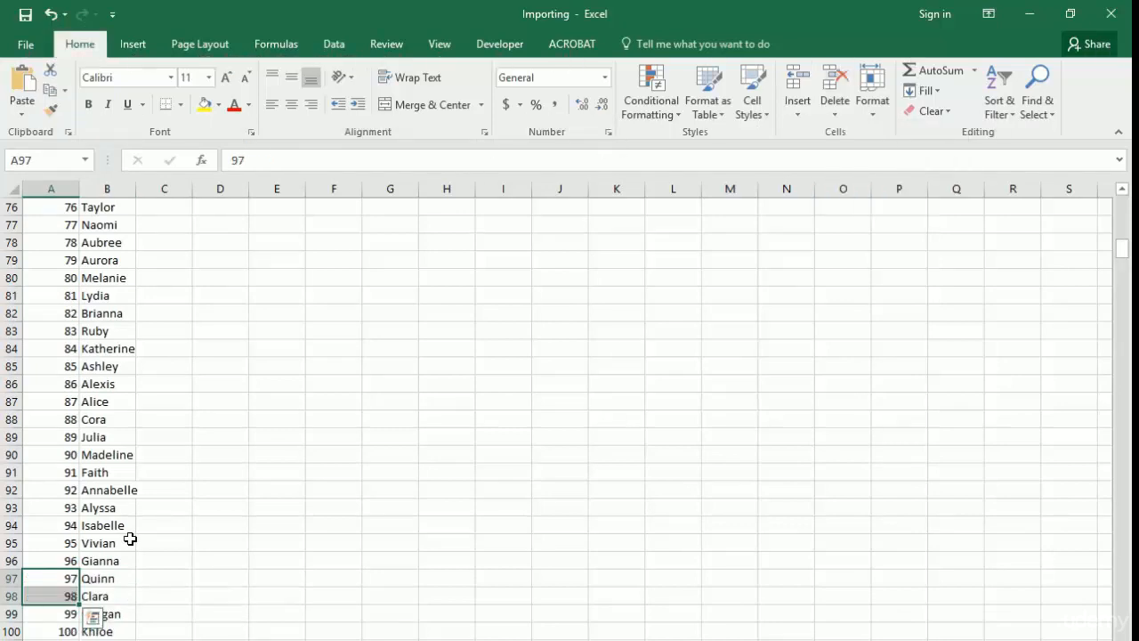
Delete the leftover web page rows below name 1000, from row 1001 down past the last text in row 1033.
scroll(133, 553, down, 4)
scroll(133, 553, down, 20)
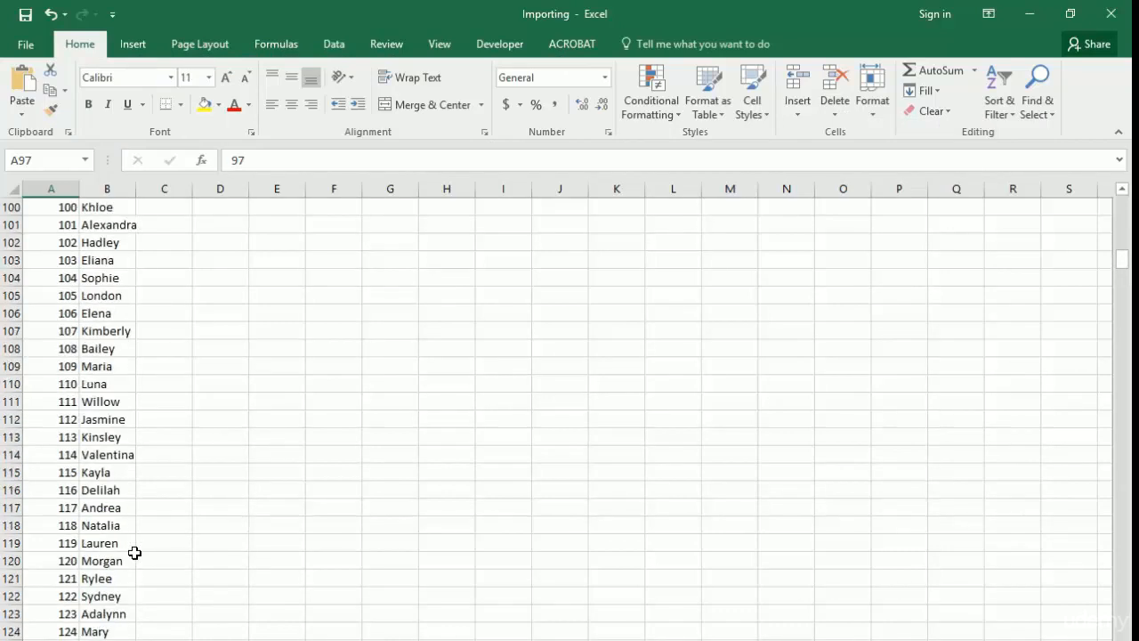
scroll(133, 554, down, 20)
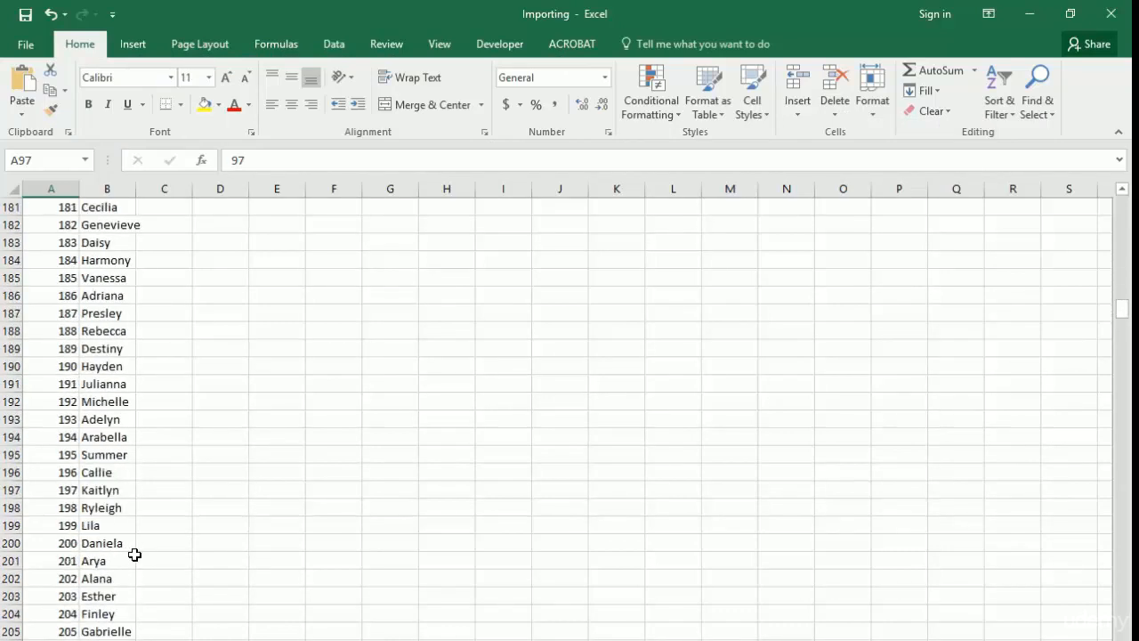
scroll(134, 556, down, 20)
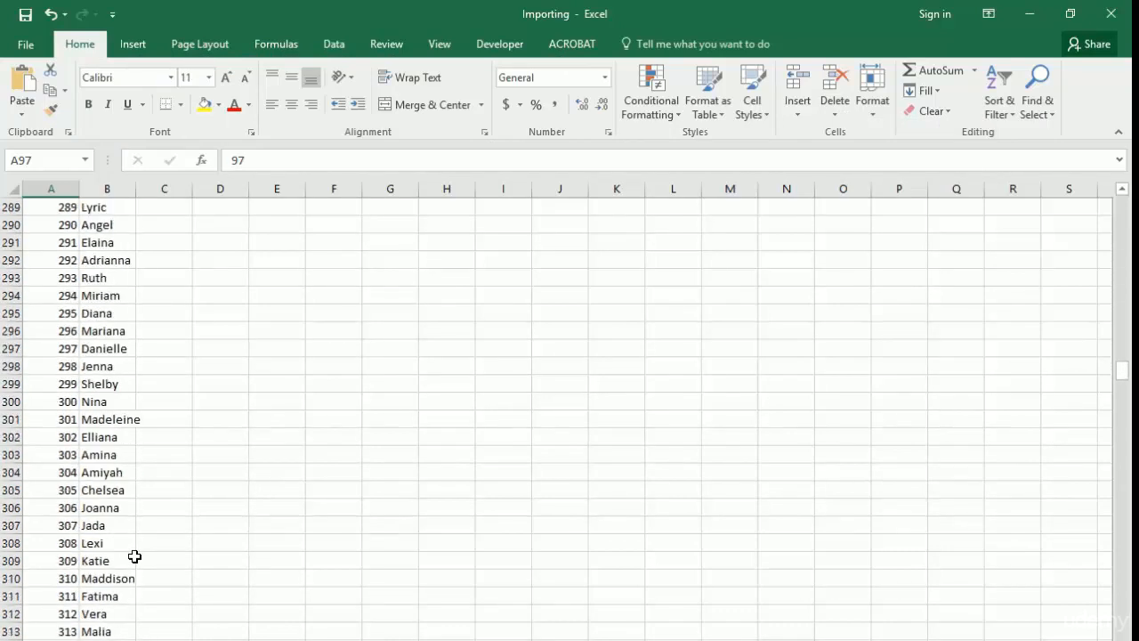
scroll(134, 556, down, 20)
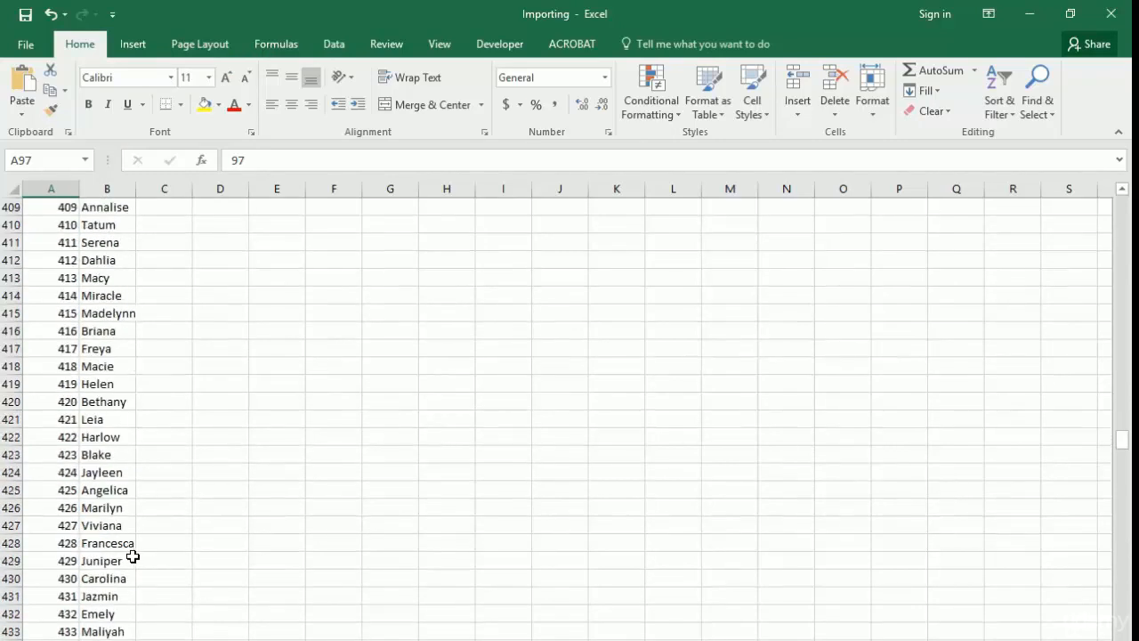
scroll(131, 555, down, 20)
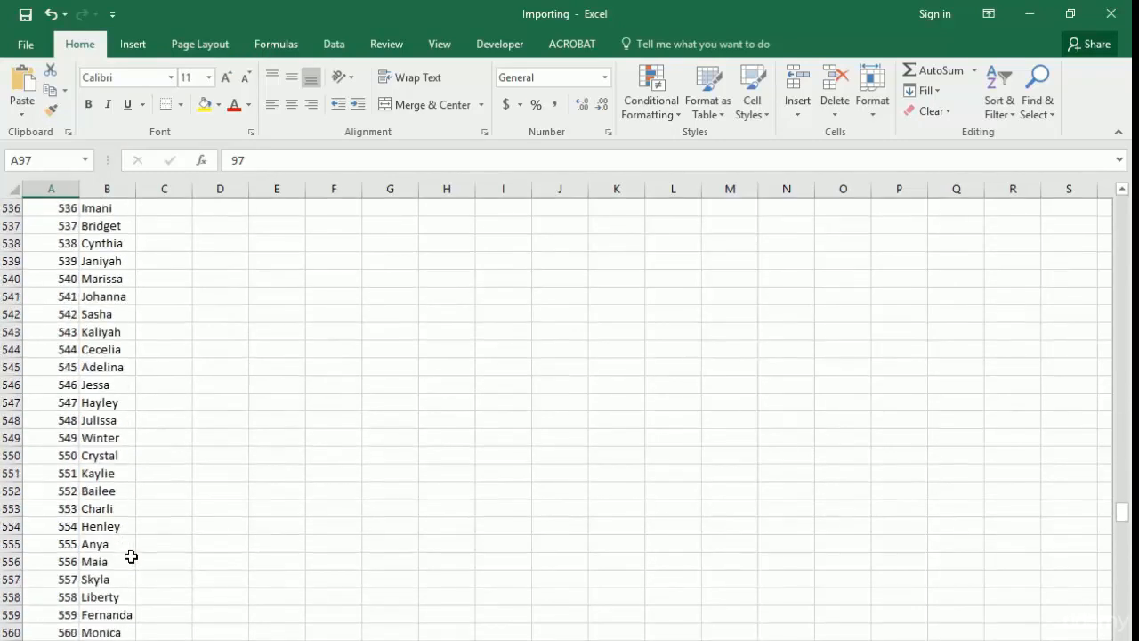
scroll(131, 554, down, 20)
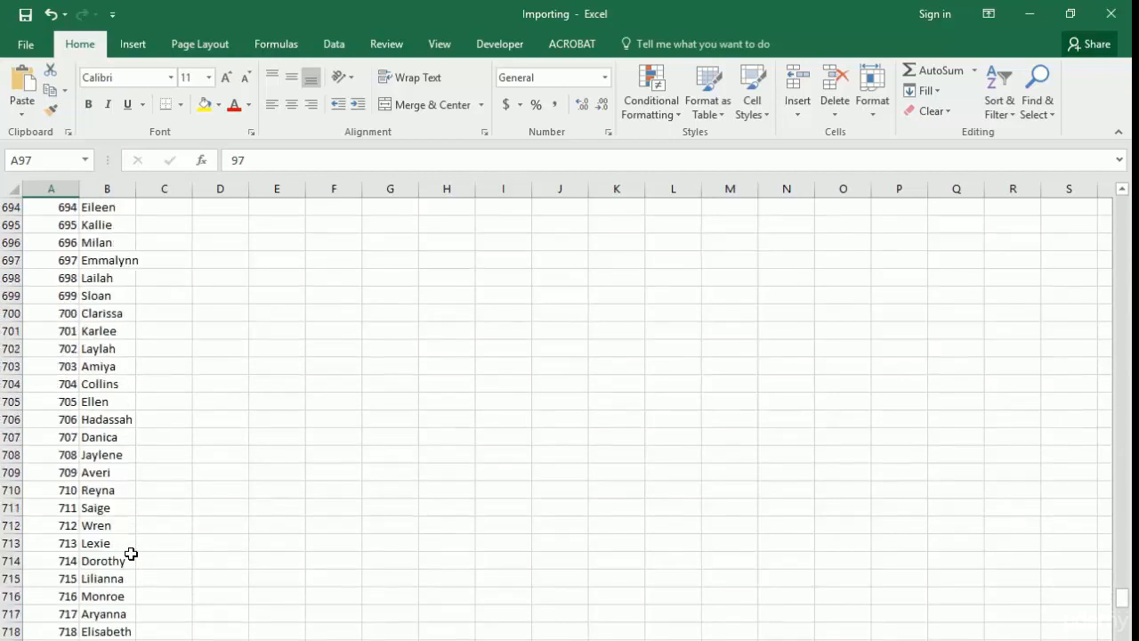
scroll(131, 554, down, 6)
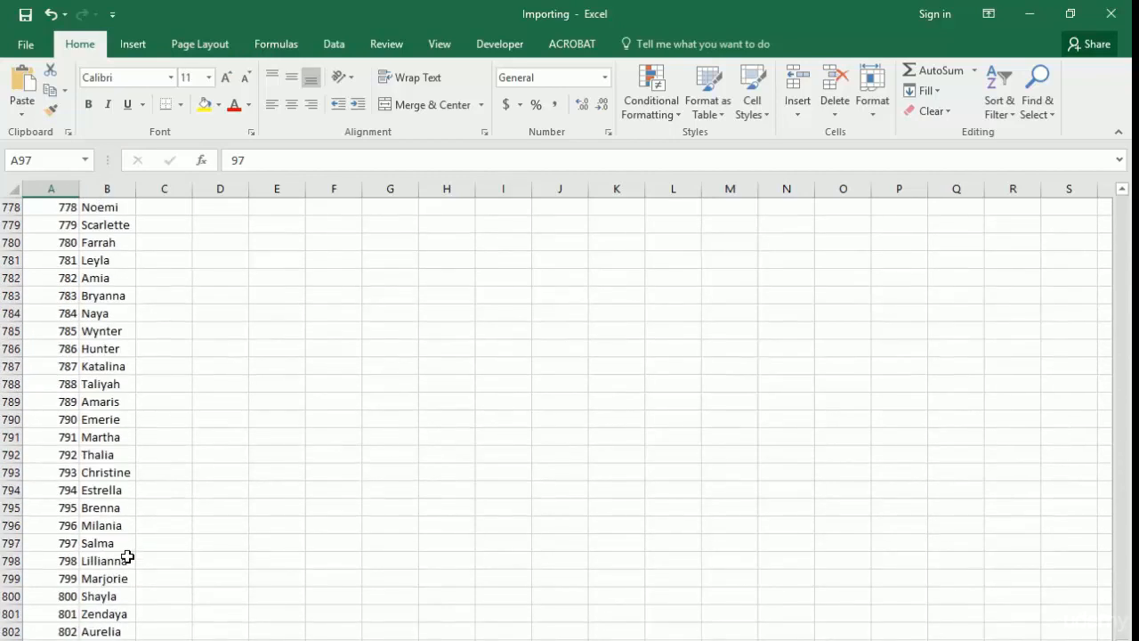
scroll(126, 551, down, 7)
scroll(125, 552, down, 20)
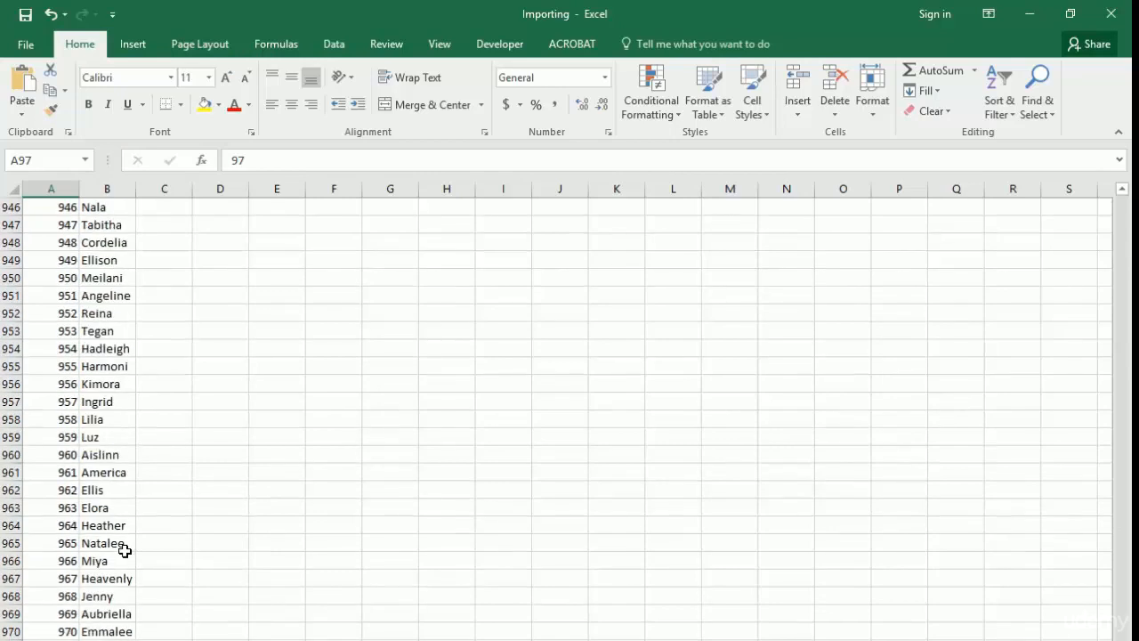
scroll(125, 552, down, 4)
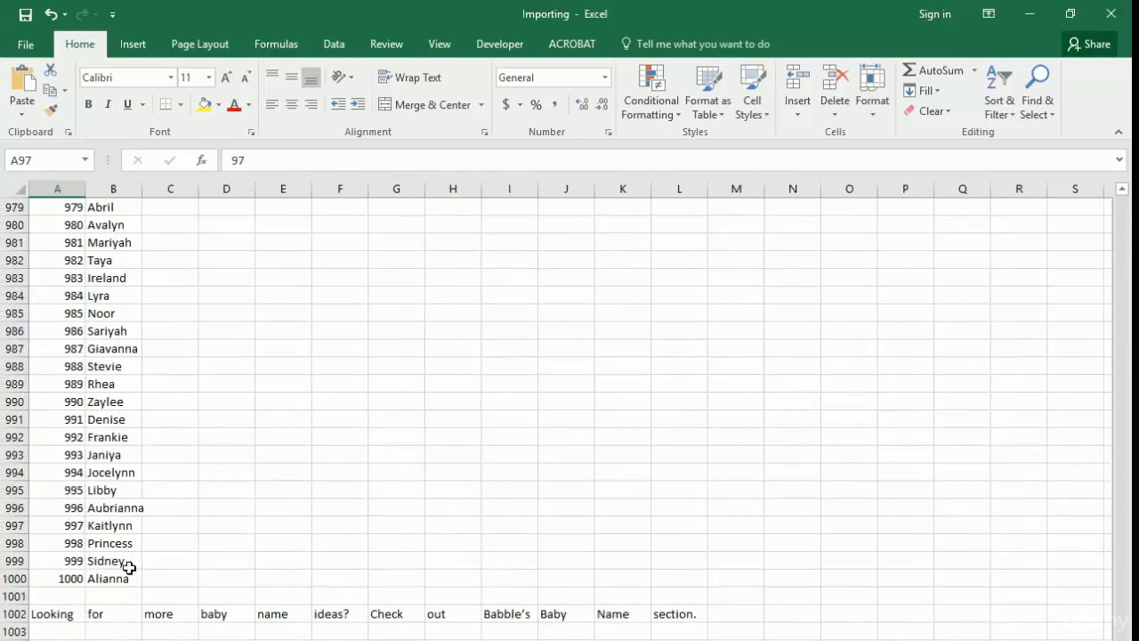
click(55, 596)
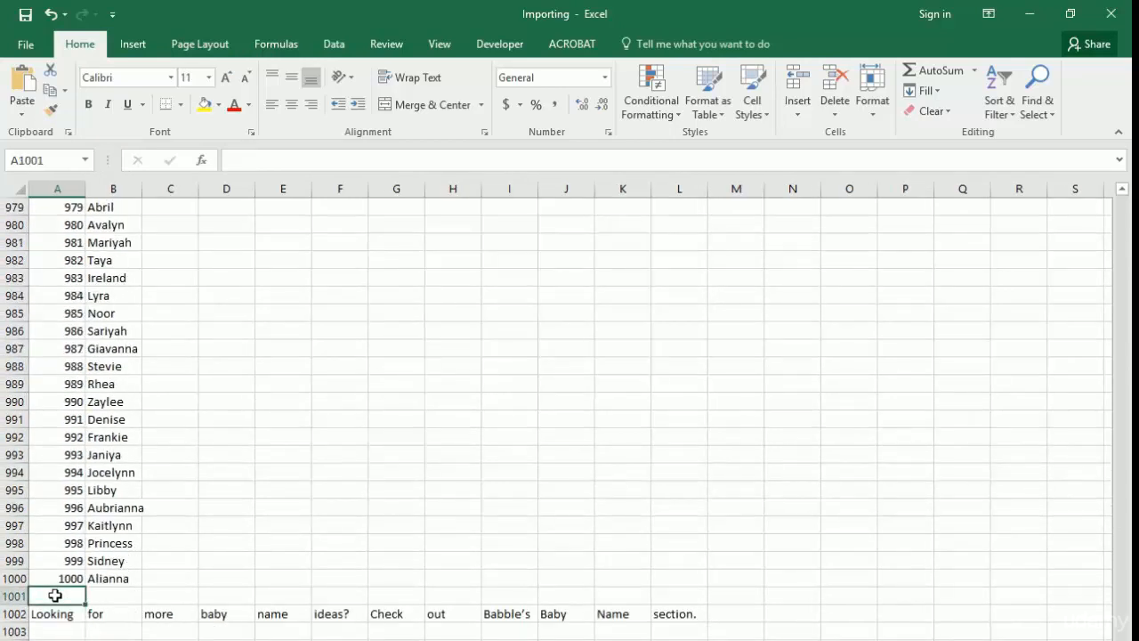
mouse_move(55, 595)
mouse_down()
mouse_move(51, 614)
mouse_move(55, 595)
mouse_up()
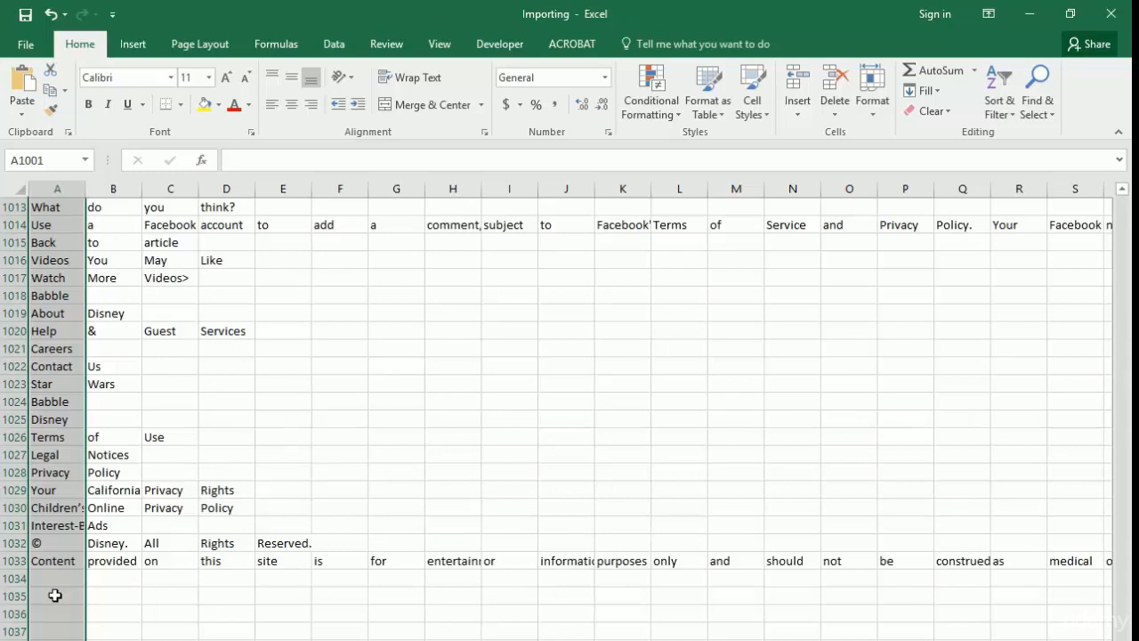
key(alt)
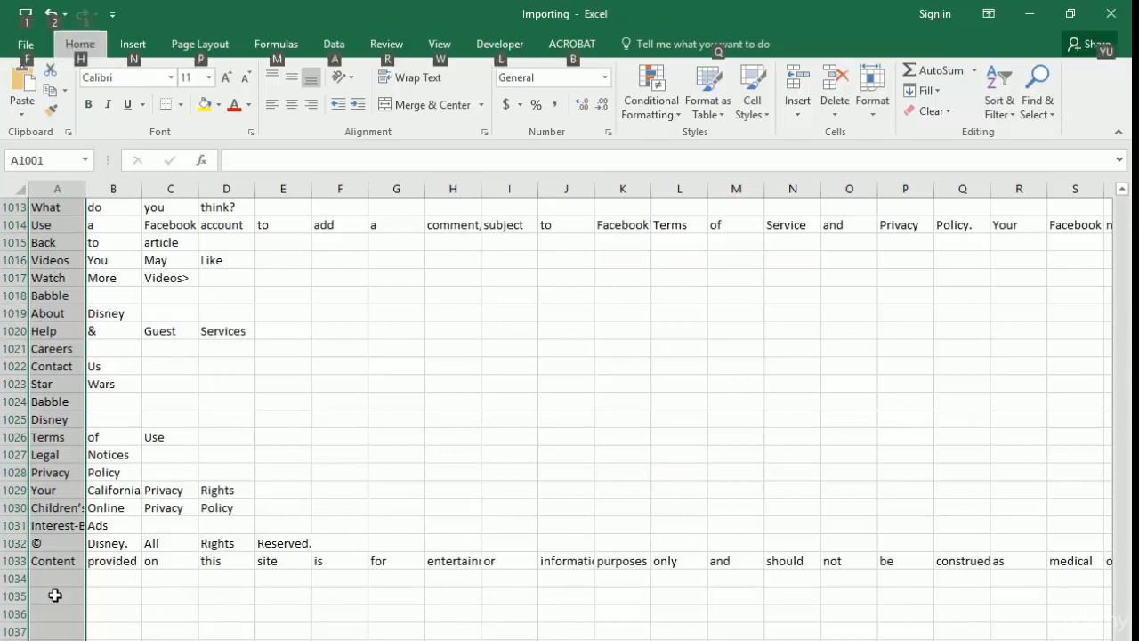
key(h)
key(d)
key(r)
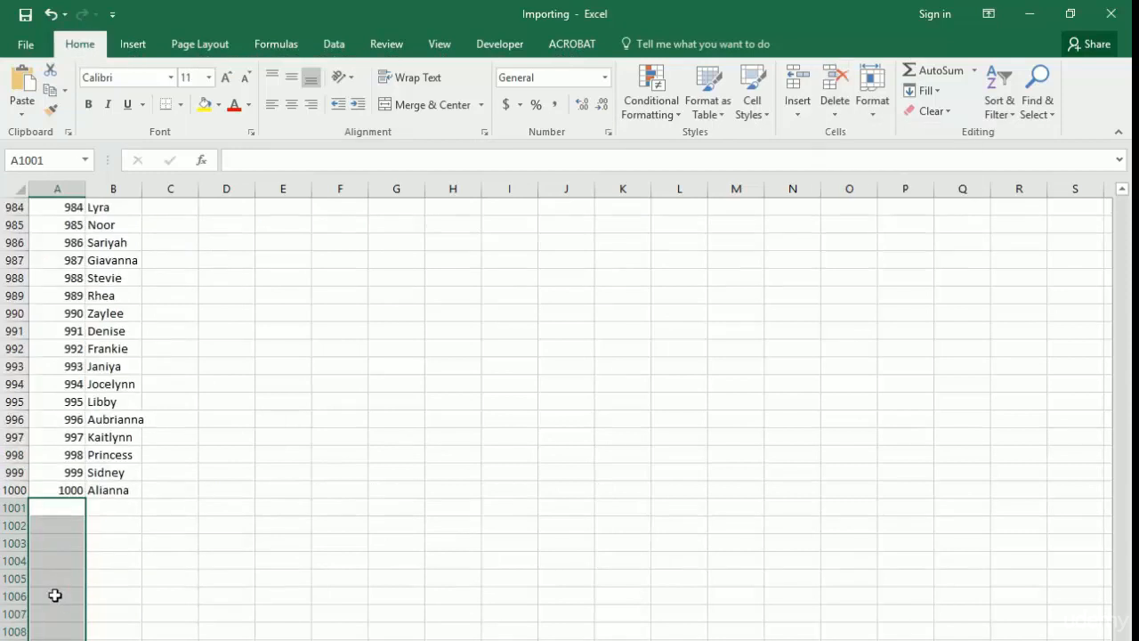
Return to cell A1 and save the workbook.
key(ctrl+Home)
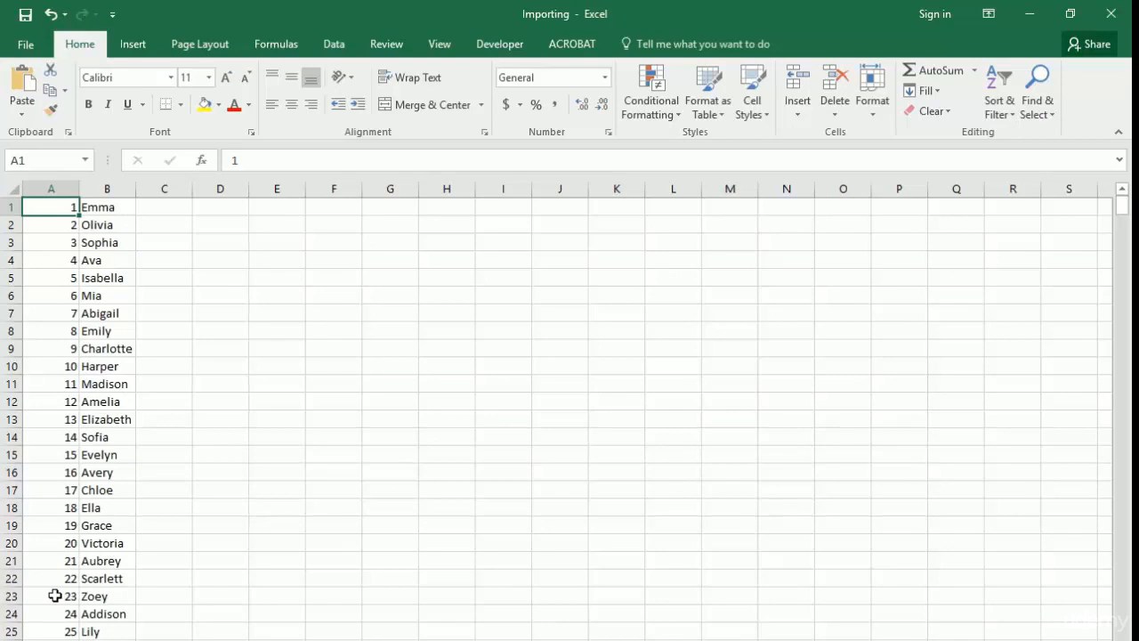
click(26, 19)
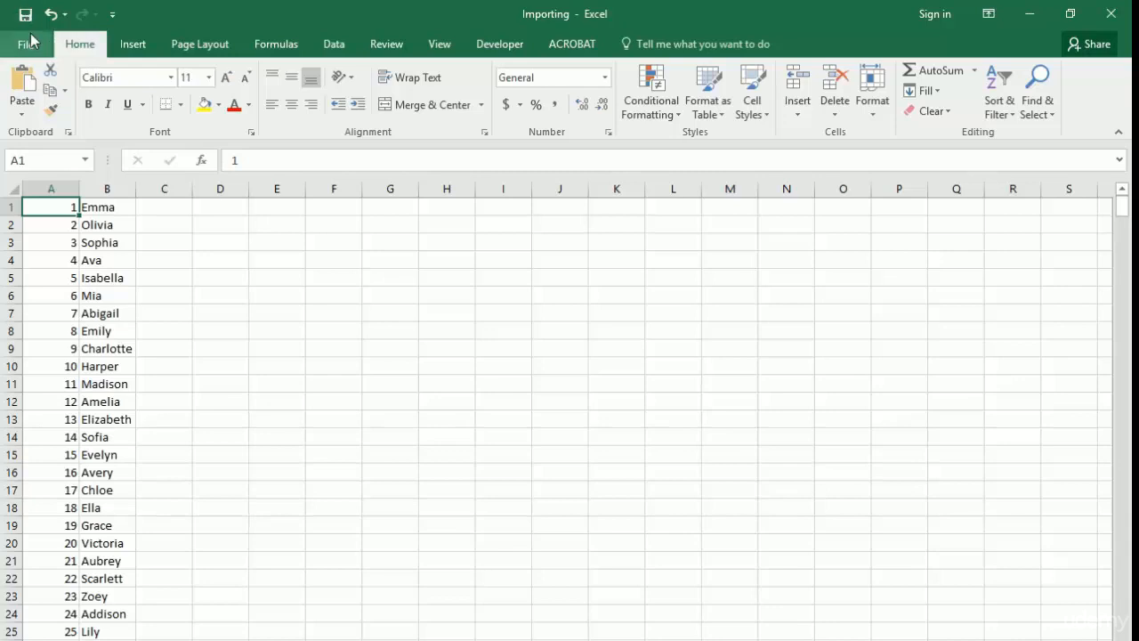
key(alt)
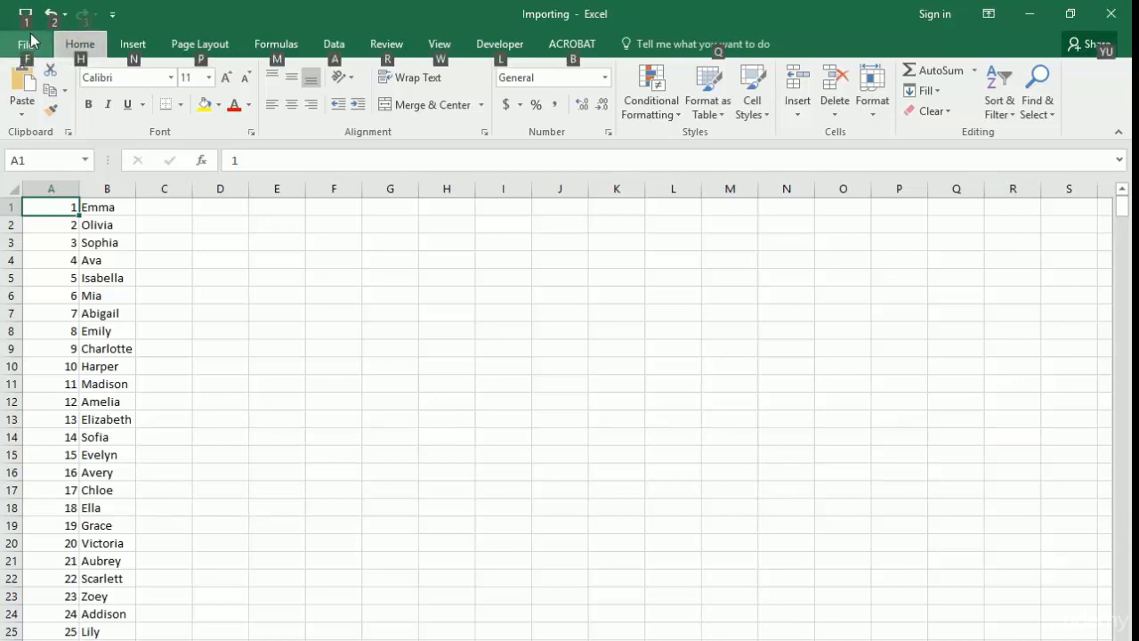
key(f)
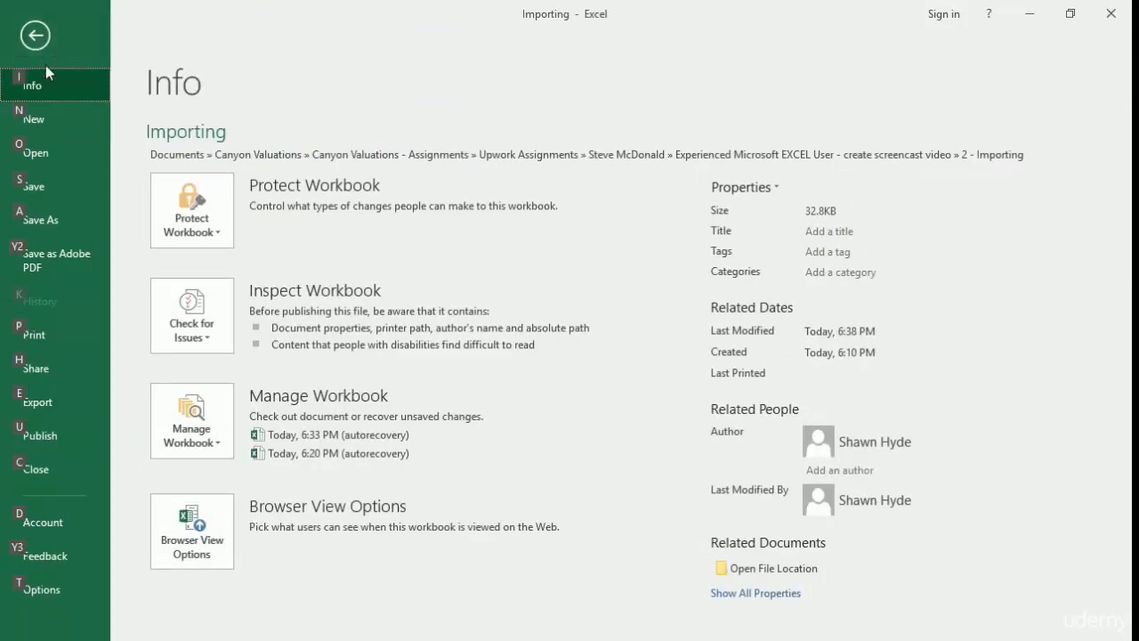
click(52, 189)
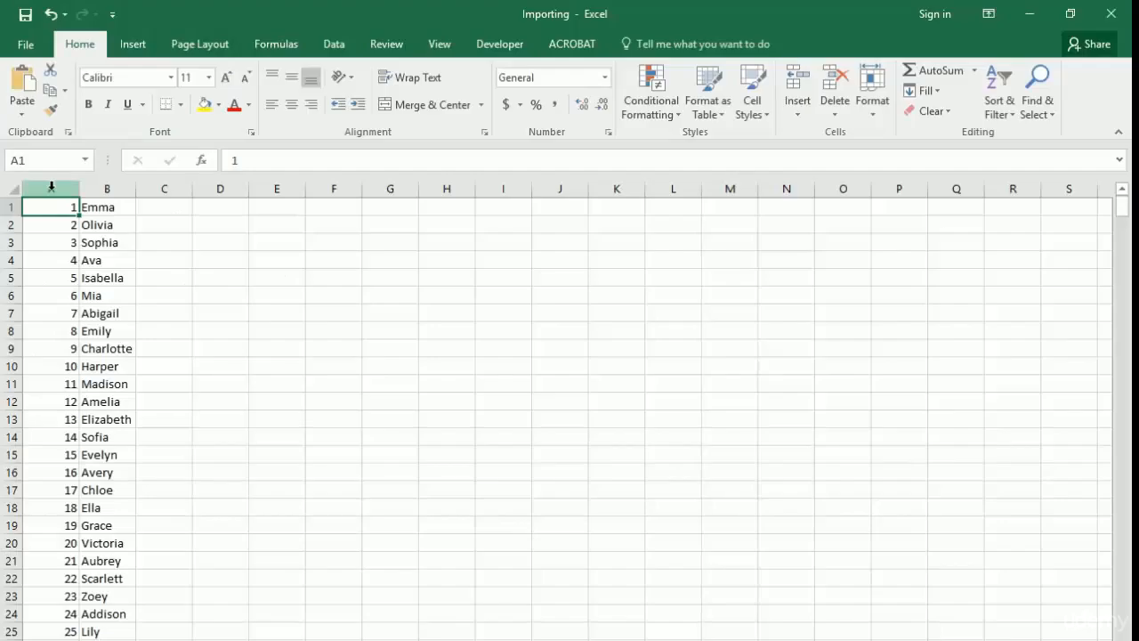